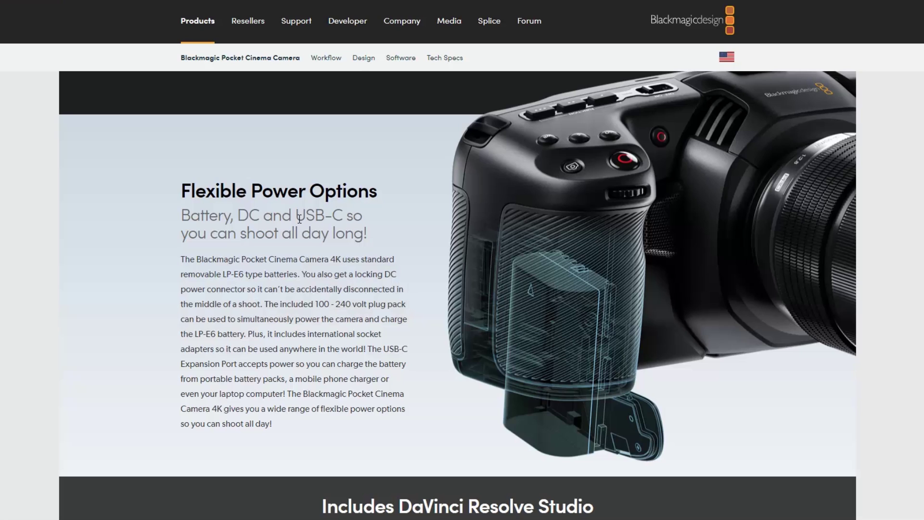
Step: Highlight USB-C, Battery and DC in the power options subheading
left_click_drag(295, 215, 341, 217)
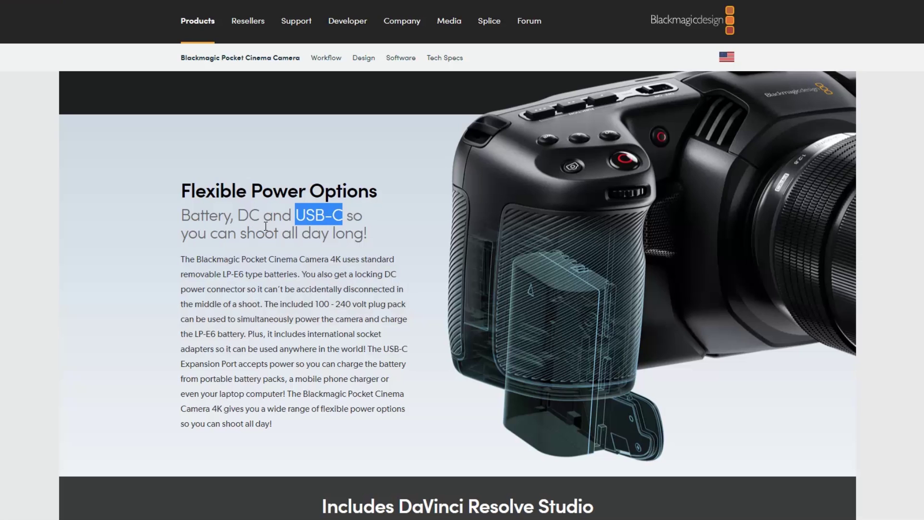
left_click_drag(234, 216, 191, 216)
left_click_drag(259, 216, 237, 216)
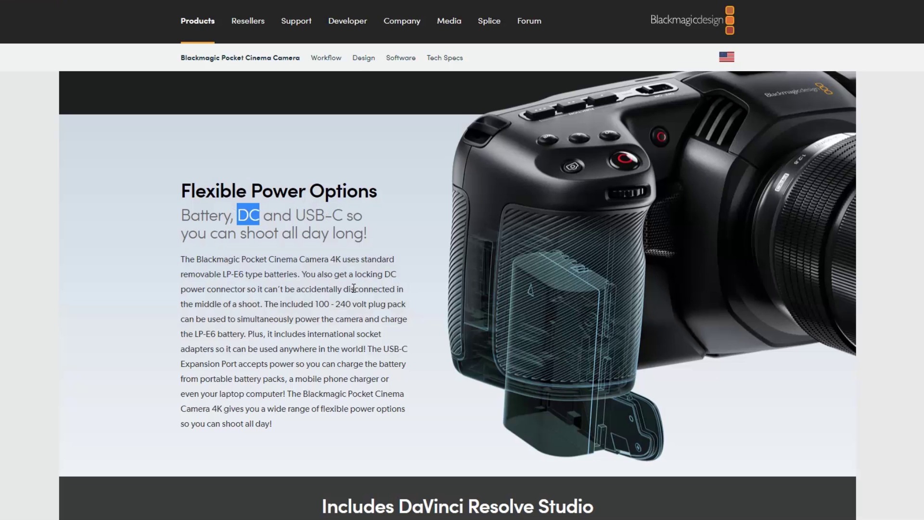
left_click(298, 293)
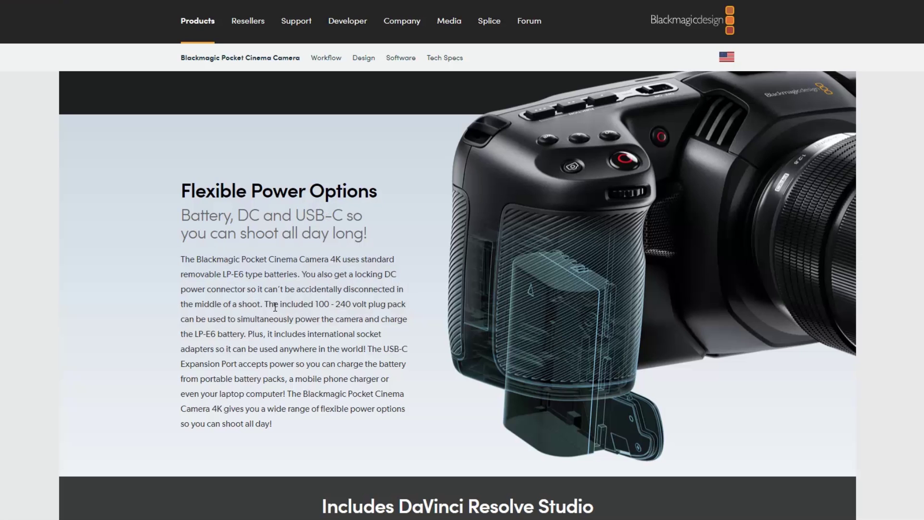
Step: Highlight the locking DC connector sentence and the included plug pack sentence
left_click_drag(303, 276, 264, 304)
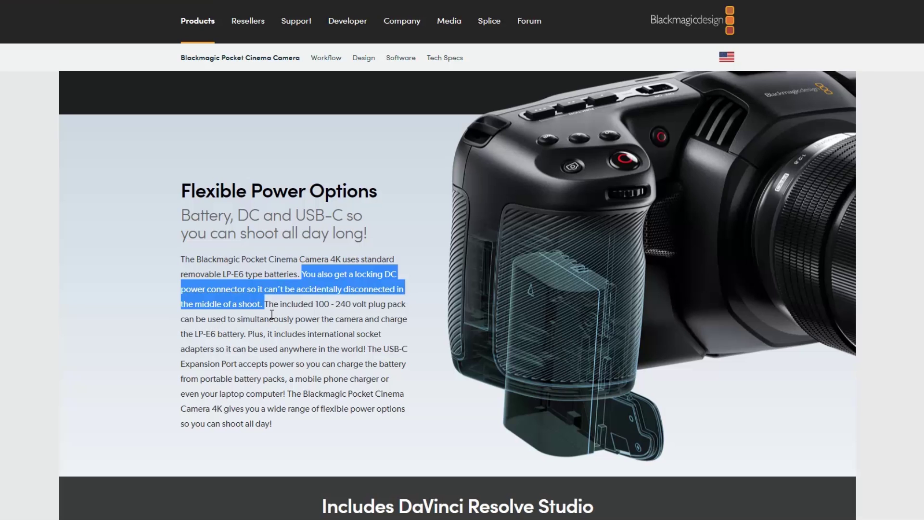
left_click(277, 303)
left_click_drag(265, 304, 246, 338)
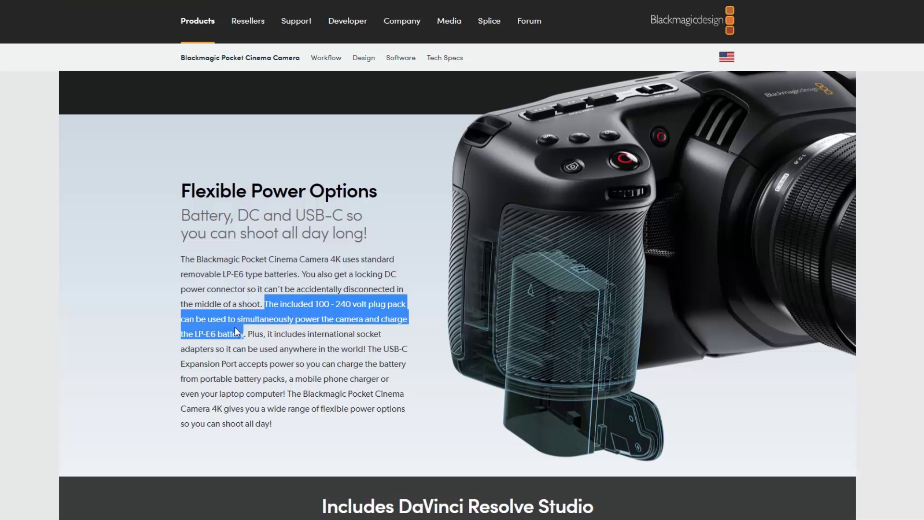
left_click(301, 334)
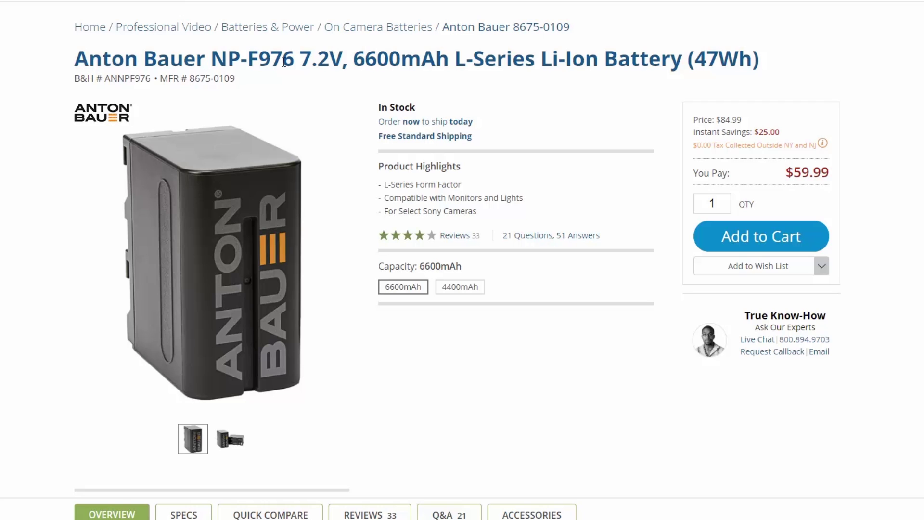
left_click_drag(283, 61, 711, 65)
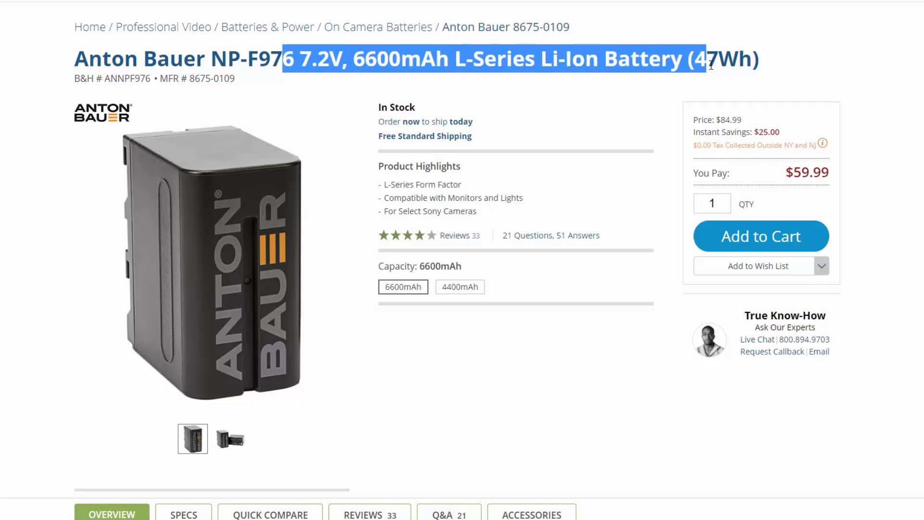
left_click(470, 386)
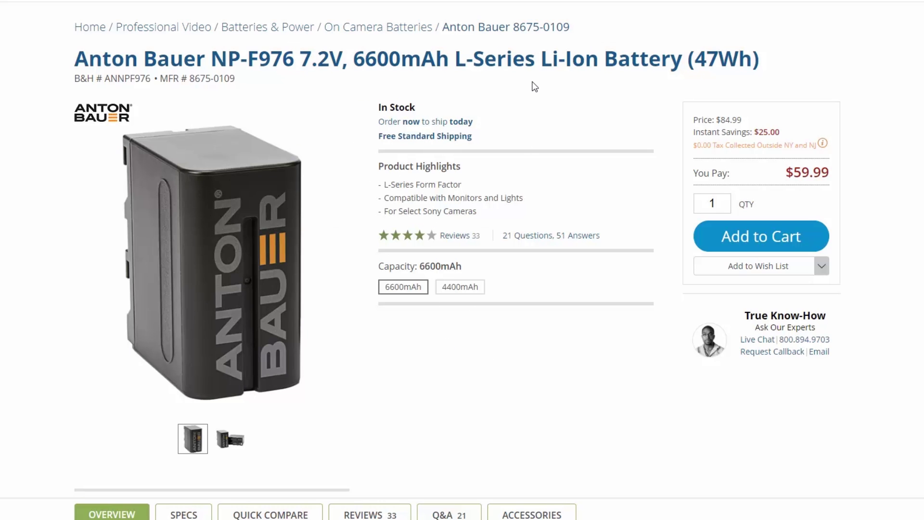
left_click_drag(455, 62, 533, 66)
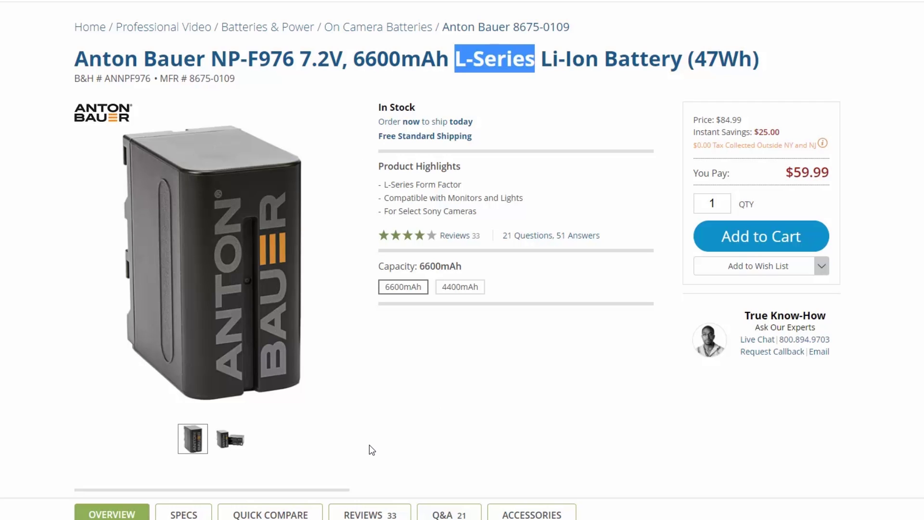
left_click(439, 403)
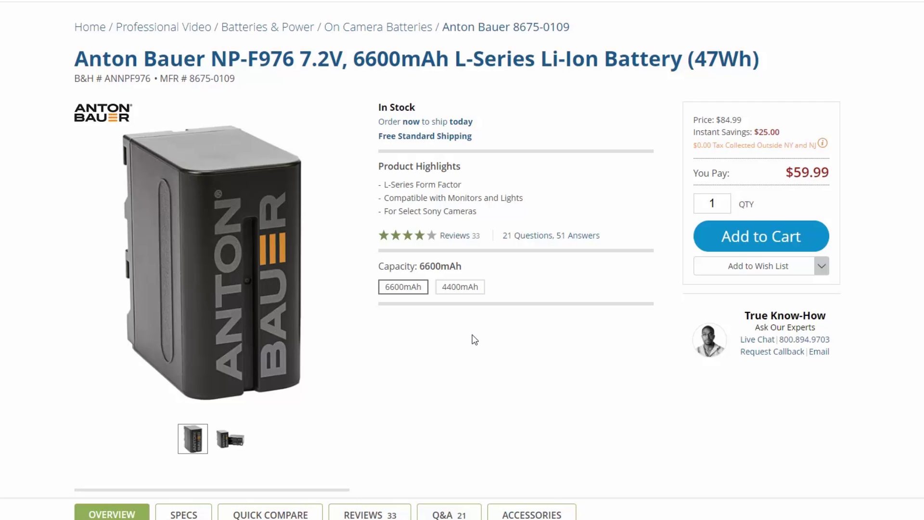
Step: Show the NP-F976 specifications table and highlight its Sony L-Series mount type
scroll(474, 340, "down", 7)
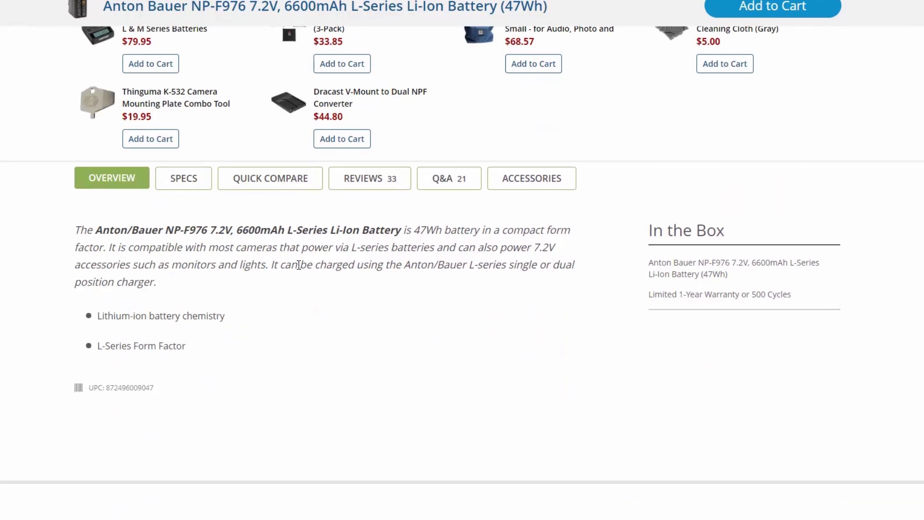
left_click(195, 184)
scroll(318, 323, "down", 3)
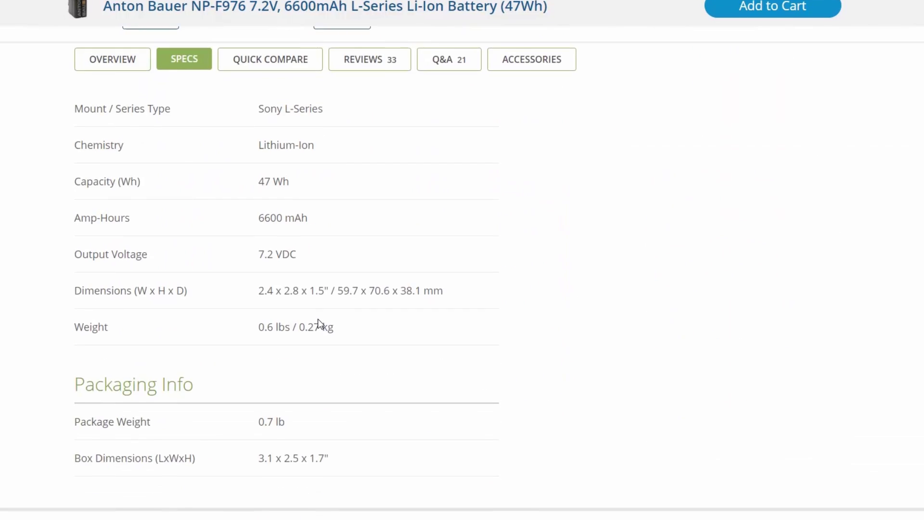
scroll(318, 323, "up", 1)
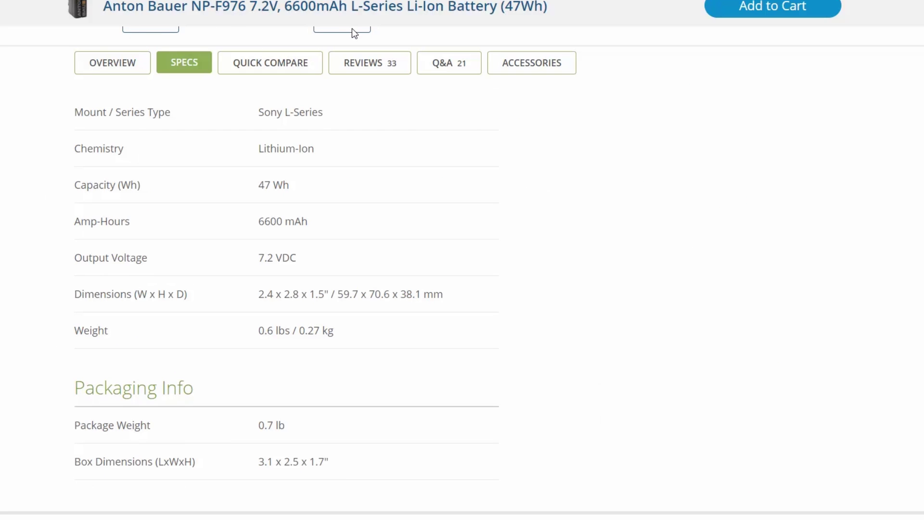
left_click_drag(332, 117, 259, 110)
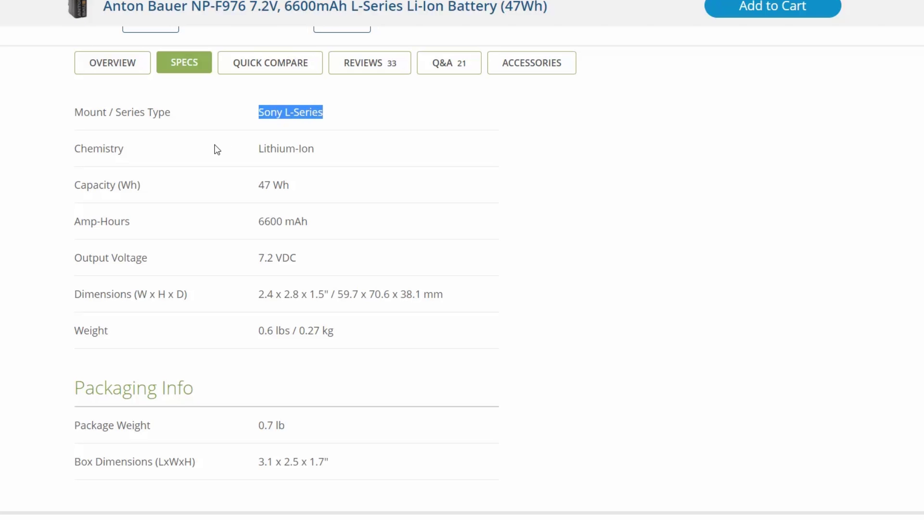
left_click(286, 157)
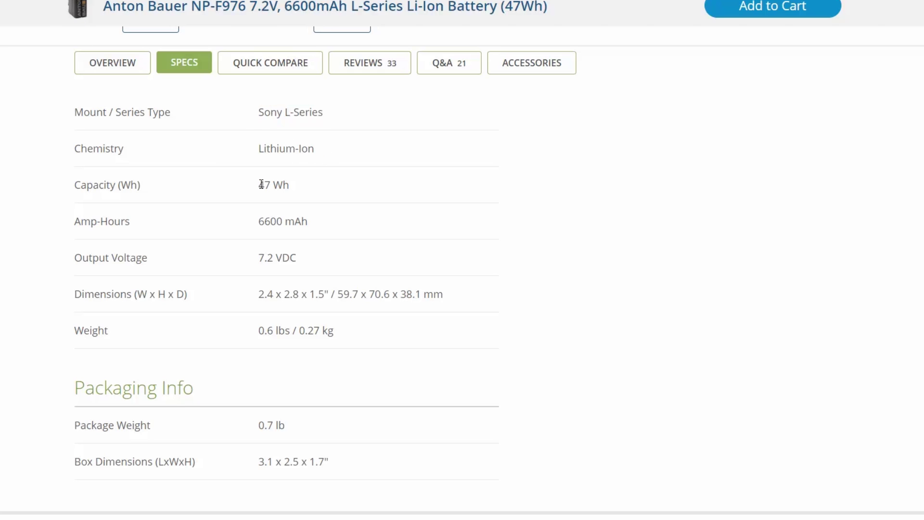
Step: Highlight the 47 Wh capacity, 6600 mAh, 7.2 VDC output and 0.6 lbs weight
left_click_drag(288, 187, 259, 185)
left_click(279, 220)
left_click_drag(307, 223, 263, 222)
left_click(272, 259)
left_click_drag(297, 260, 262, 272)
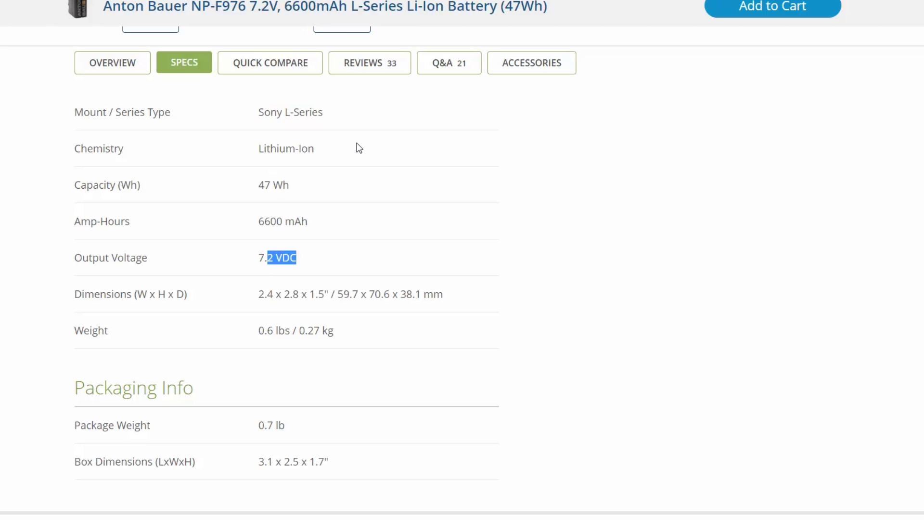
left_click_drag(296, 330, 271, 342)
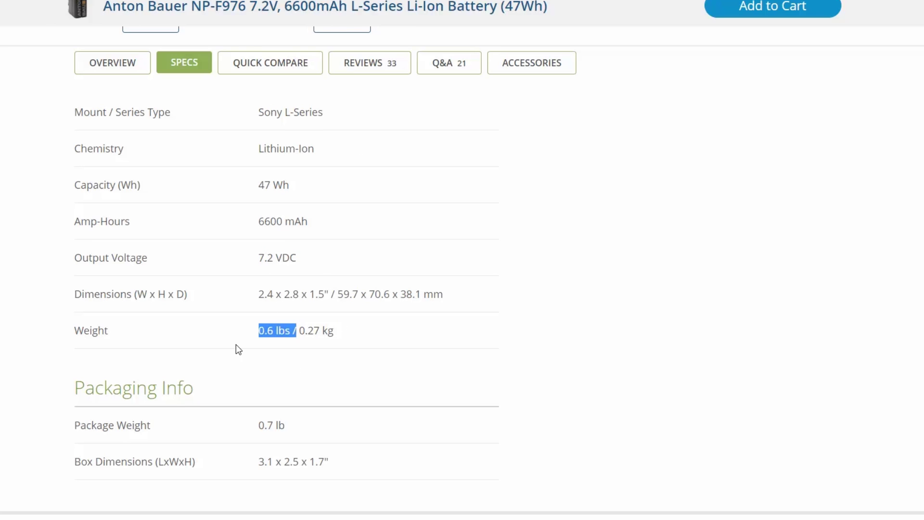
left_click(323, 330)
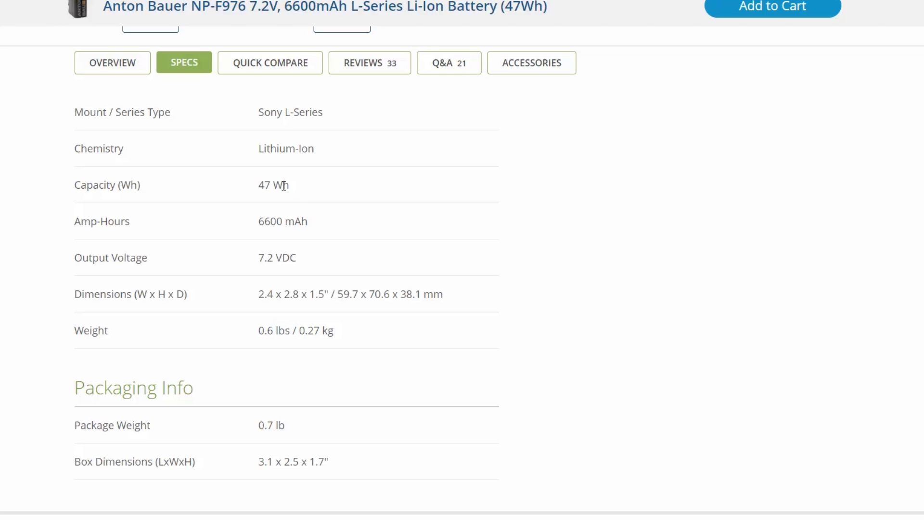
Step: Highlight the 47 Wh, 6600 mAh and 7.2 VDC values again for comparison
left_click_drag(258, 185, 290, 185)
left_click_drag(308, 222, 259, 222)
left_click_drag(297, 258, 271, 246)
left_click_drag(308, 222, 259, 223)
left_click_drag(296, 258, 268, 255)
left_click_drag(290, 185, 261, 189)
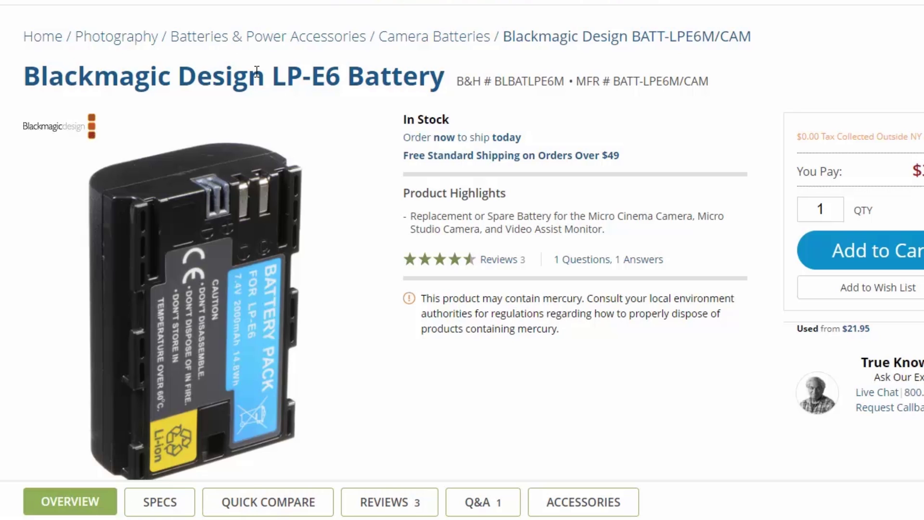
Step: Highlight LP-E6 in the product title and bring up its 14.8 Wh, 2000 mAh, 7.4 VDC specs
left_click_drag(273, 73, 353, 75)
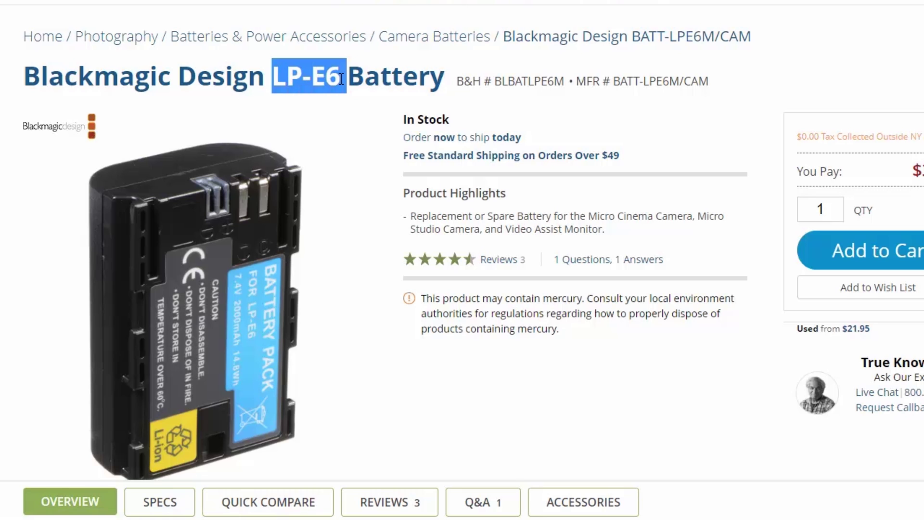
left_click(374, 77)
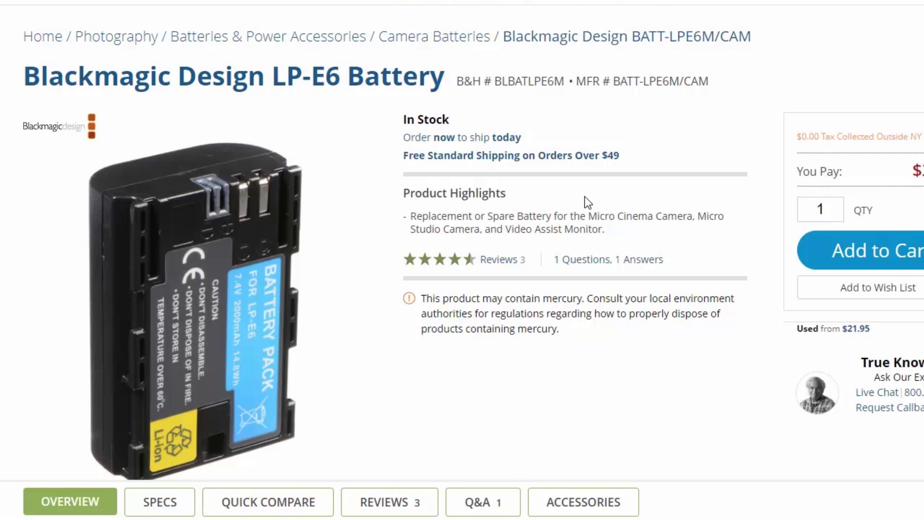
scroll(586, 202, "down", 5)
scroll(161, 217, "up", 3)
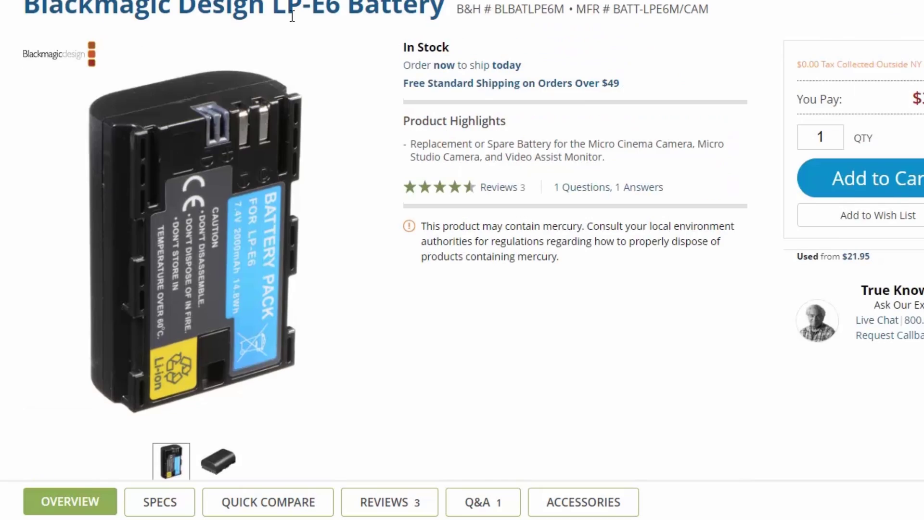
scroll(397, 135, "down", 10)
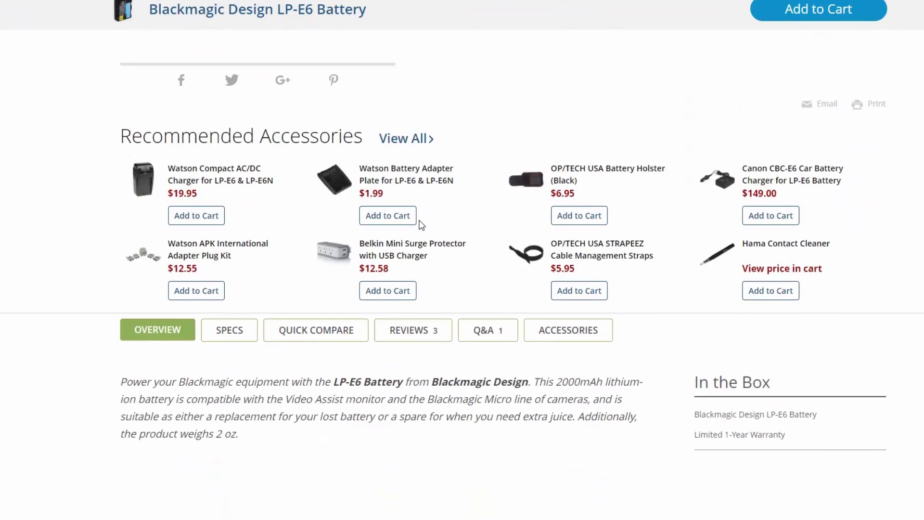
left_click(235, 172)
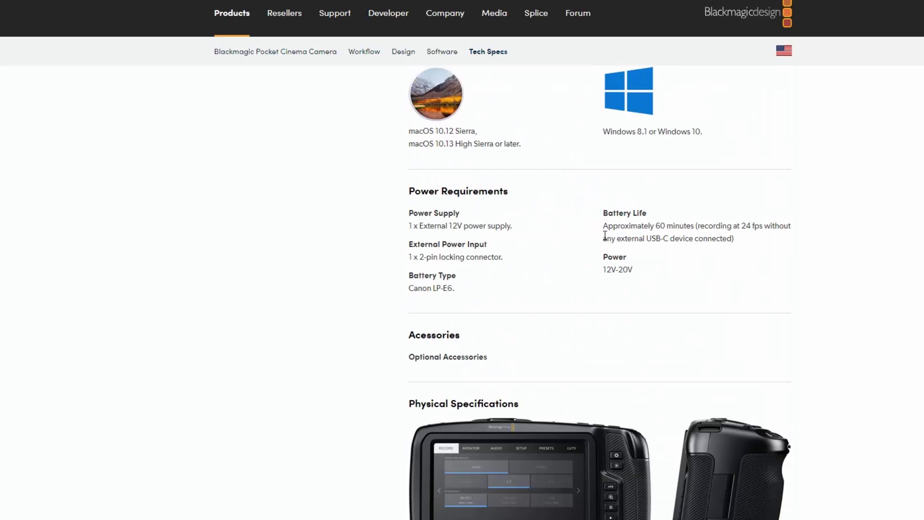
Step: Highlight the approximately 60 minutes battery life figure under Power Requirements
left_click_drag(603, 226, 777, 241)
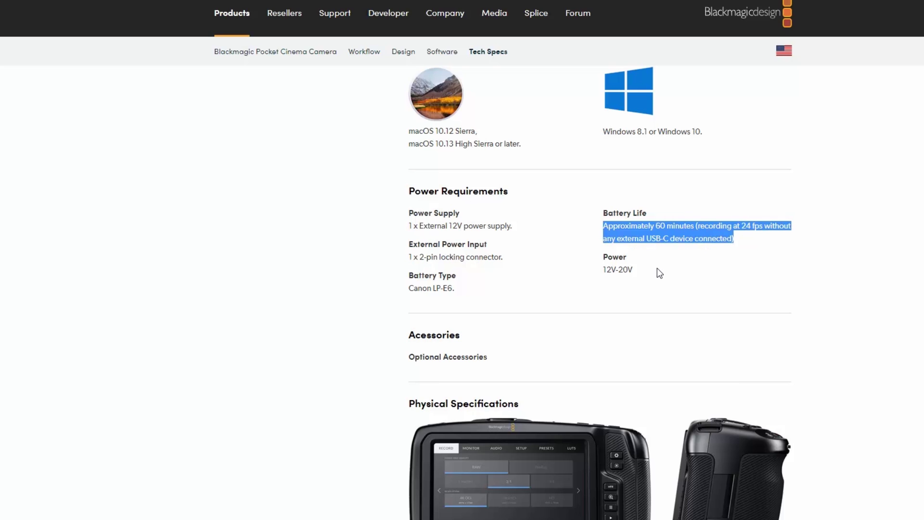
left_click(639, 241)
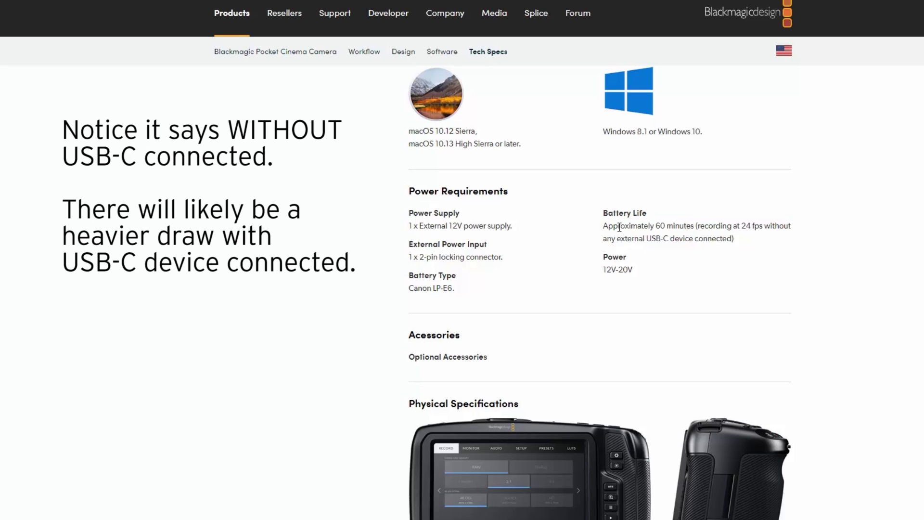
left_click_drag(638, 226, 674, 226)
left_click(662, 238)
left_click_drag(661, 224, 665, 225)
left_click_drag(665, 230, 655, 230)
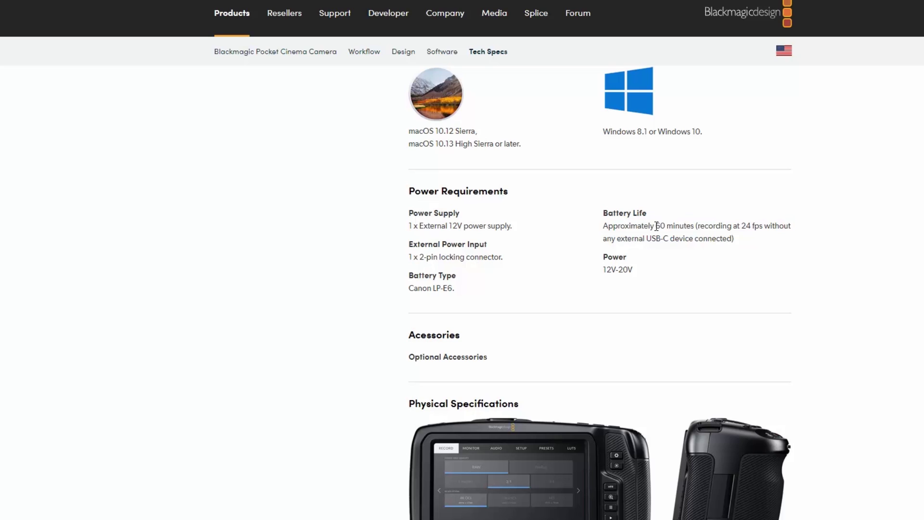
left_click_drag(656, 226, 669, 226)
key("alt+Tab")
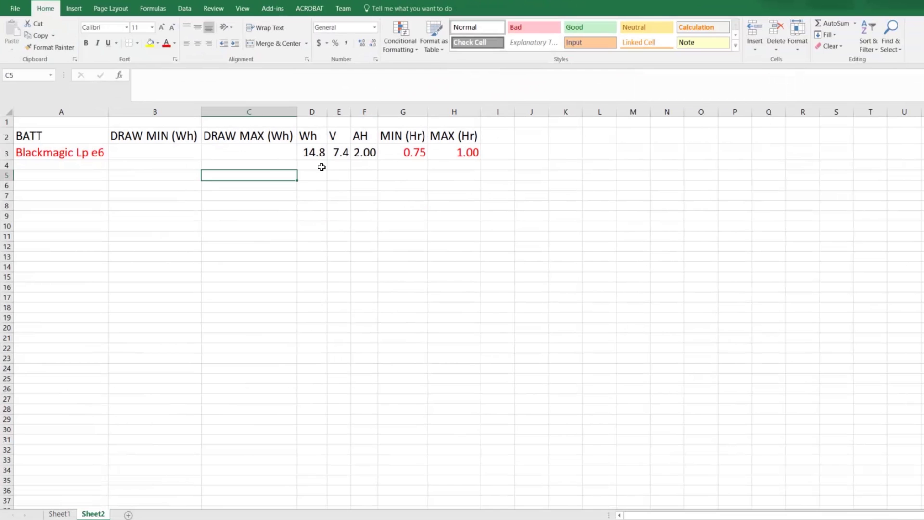
left_click(99, 153)
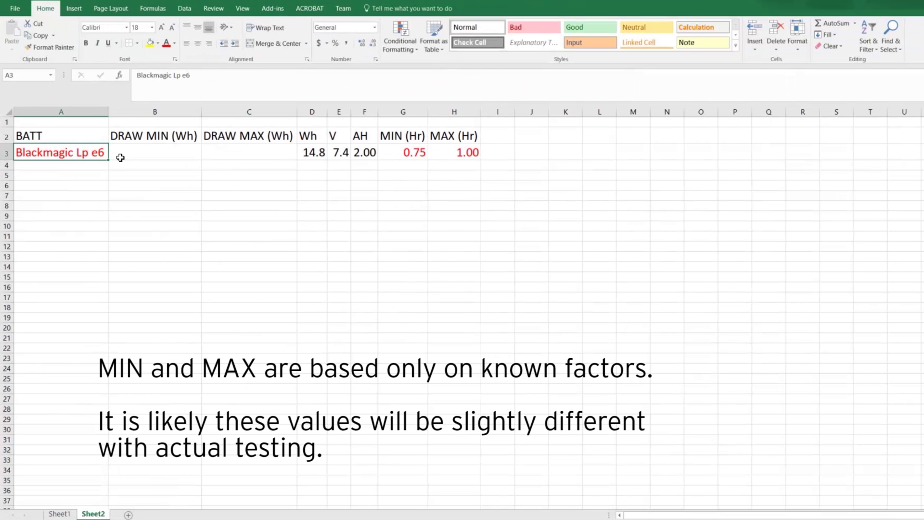
left_click(176, 149)
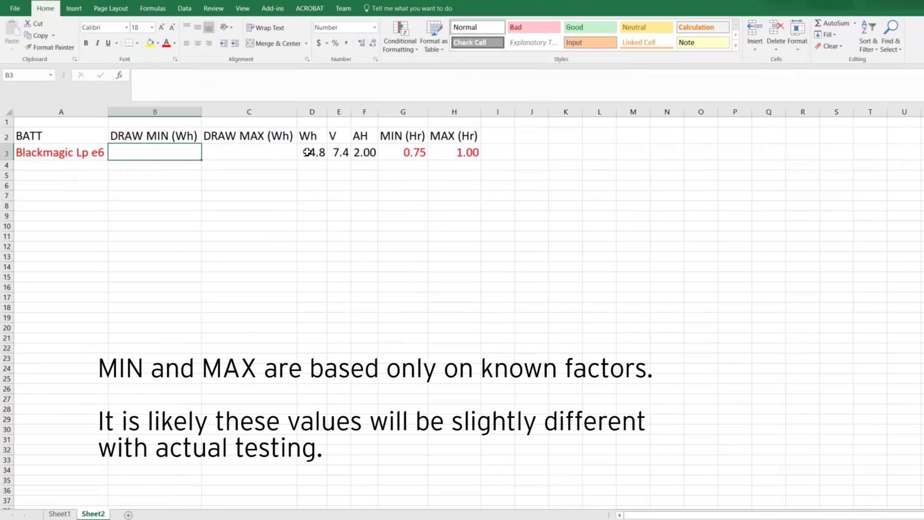
left_click(270, 151)
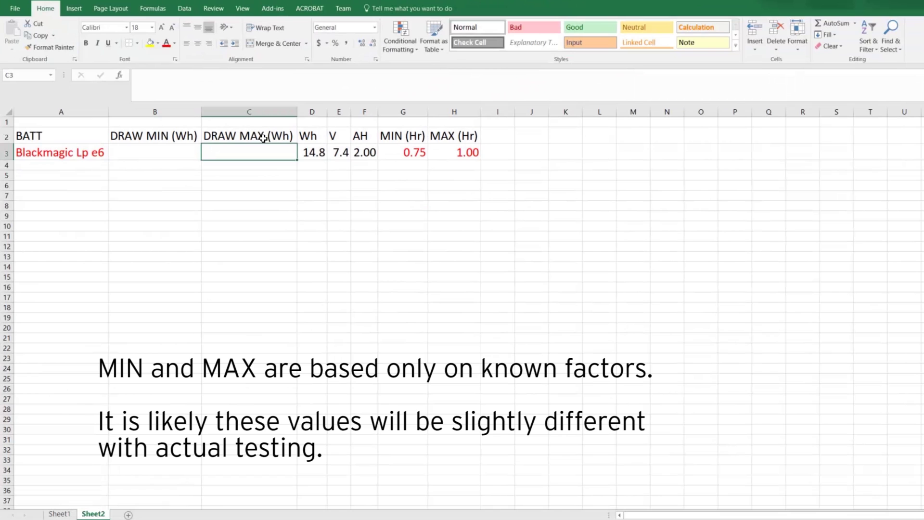
left_click(316, 136)
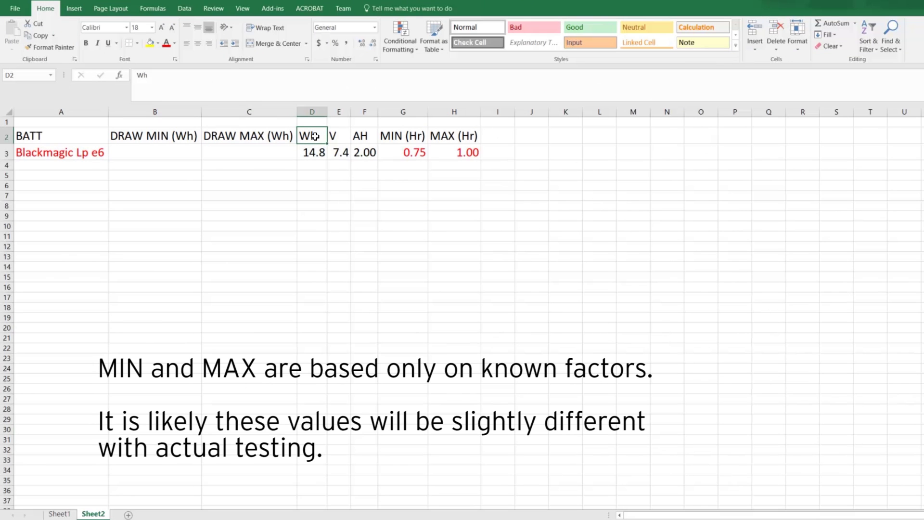
left_click(343, 138)
left_click(364, 136)
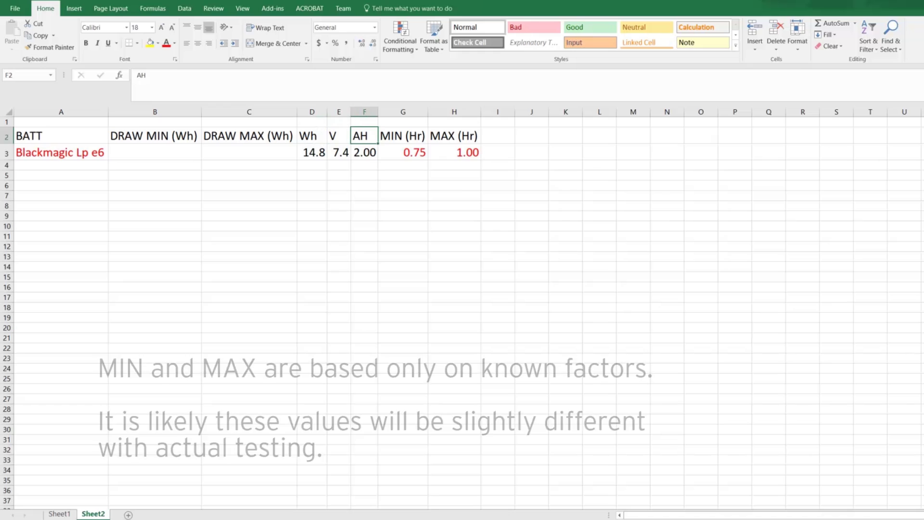
left_click(454, 164)
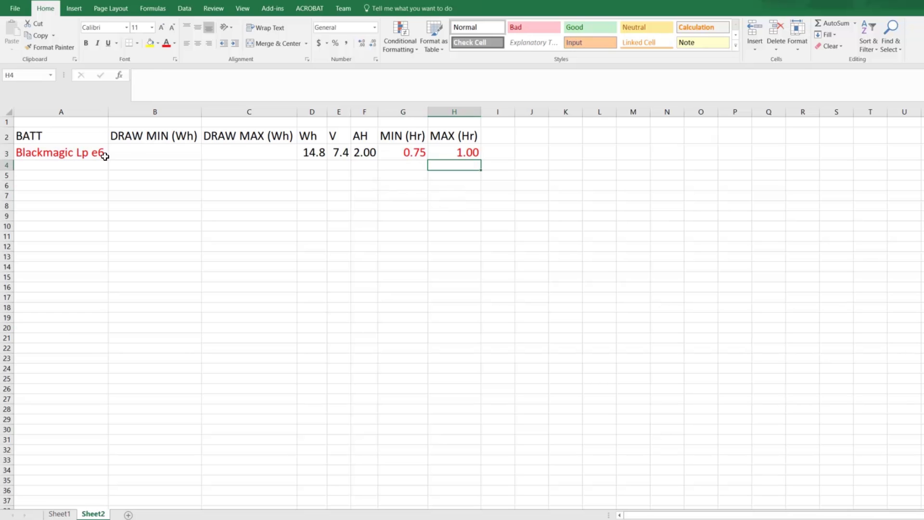
left_click(366, 133)
left_click(333, 137)
left_click(315, 138)
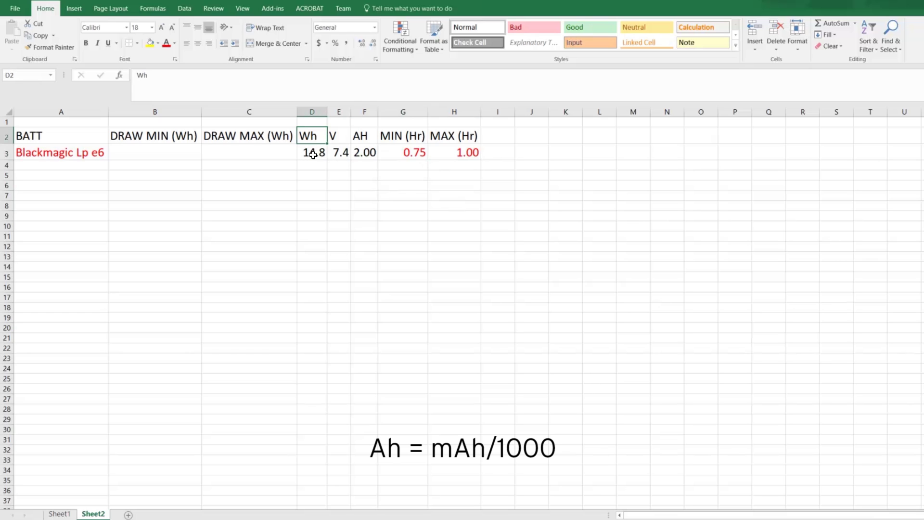
left_click(341, 153)
left_click(368, 151)
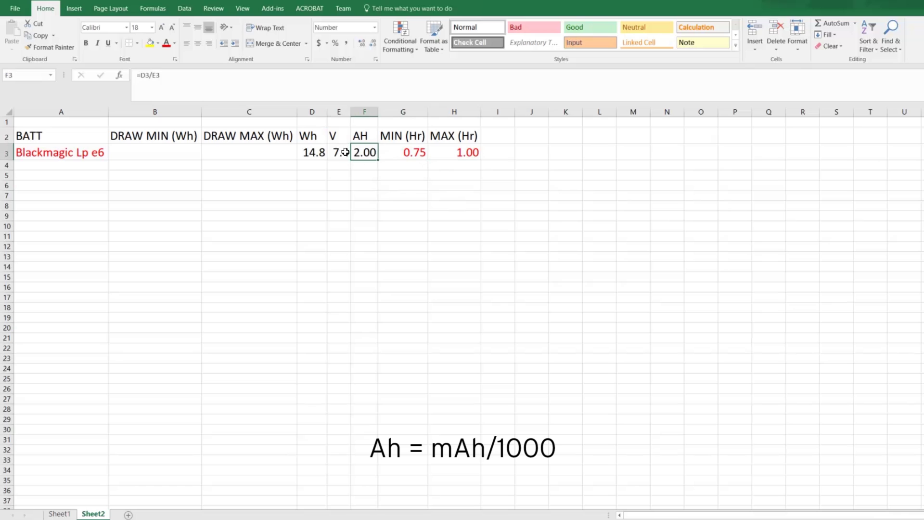
left_click(315, 151)
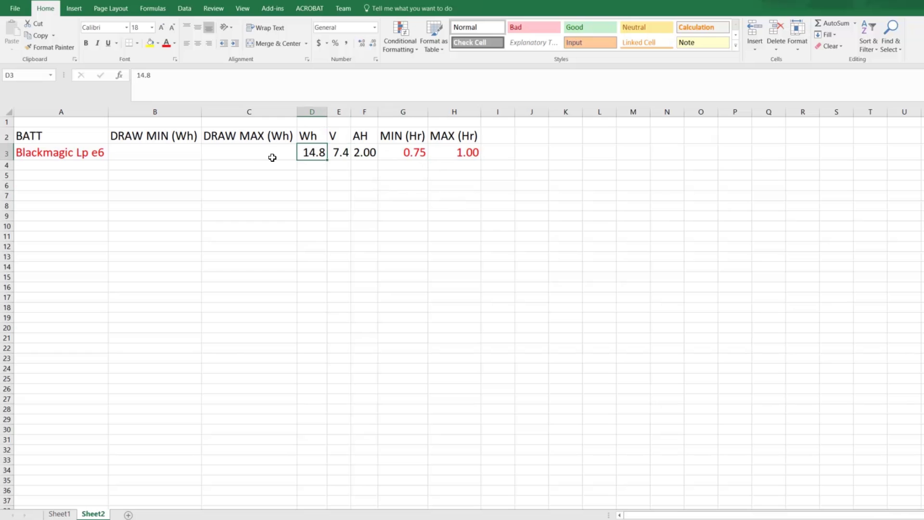
left_click(268, 154)
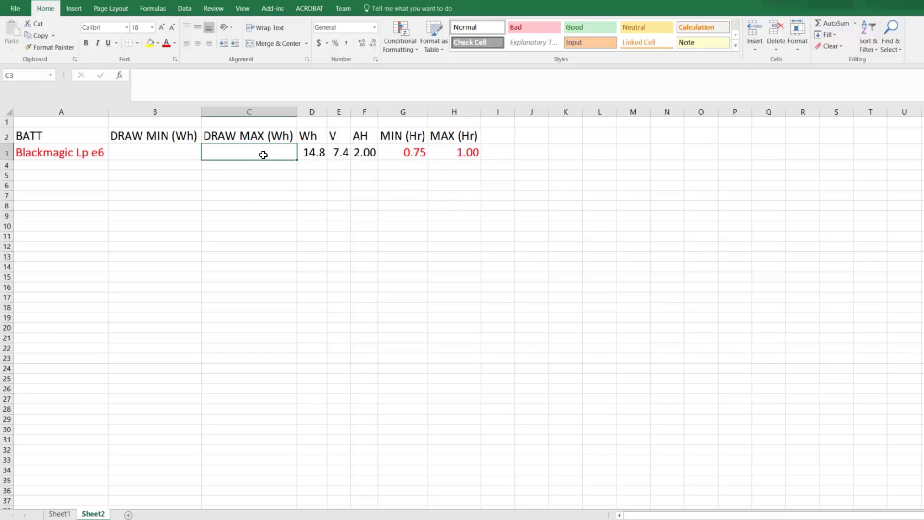
Step: Enter =D3/H3 in C3 to compute DRAW MAX
type("=")
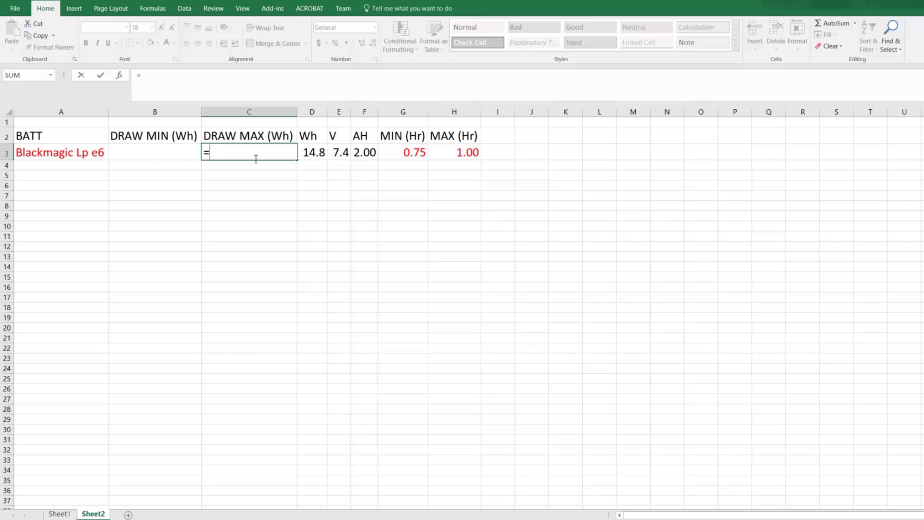
left_click(317, 152)
type("/")
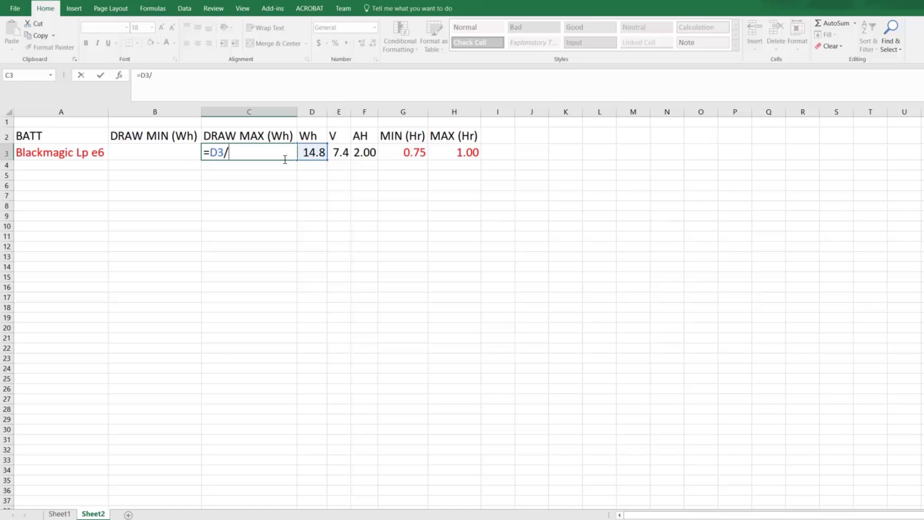
left_click(472, 152)
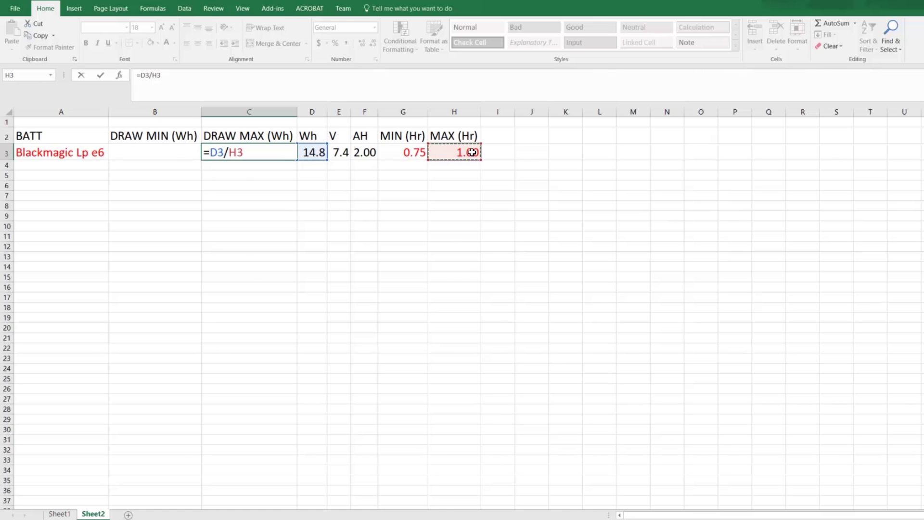
key("Return")
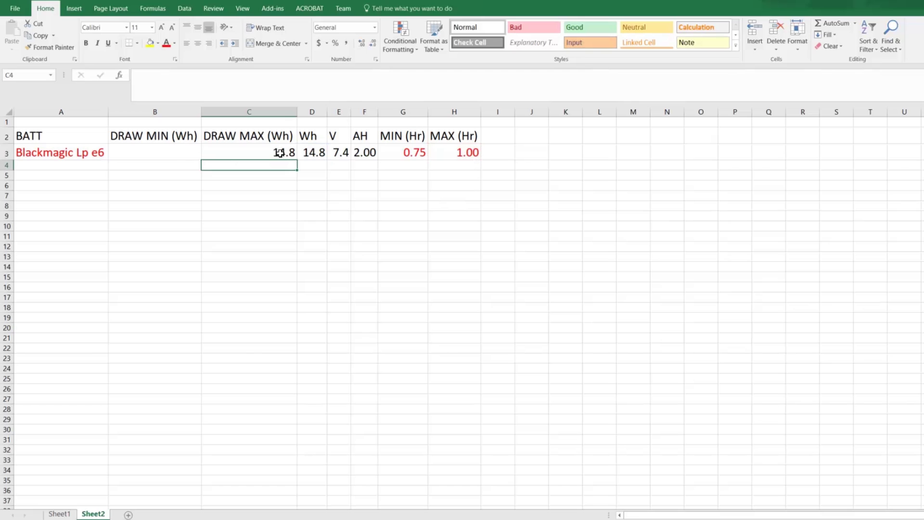
Step: Enter =D3/G3 in B3 for DRAW MIN (19.73) and check both formulas against D3
left_click(175, 155)
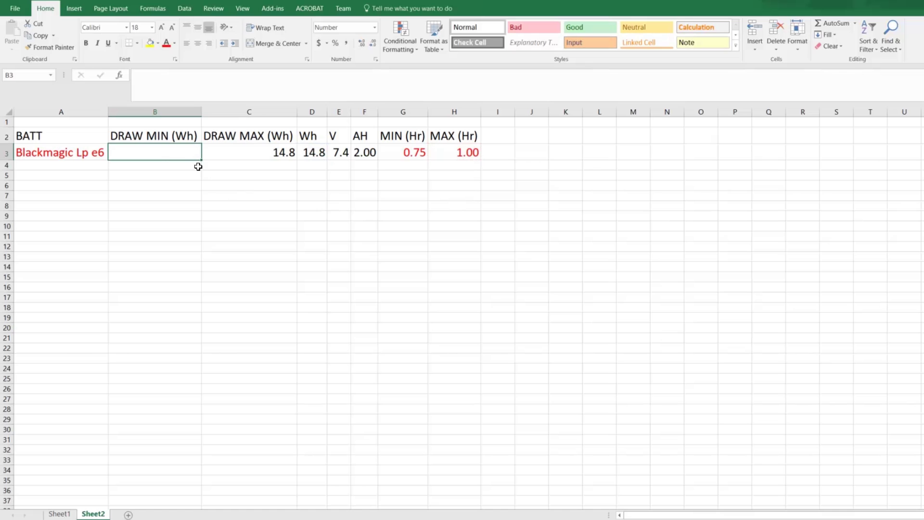
type("=")
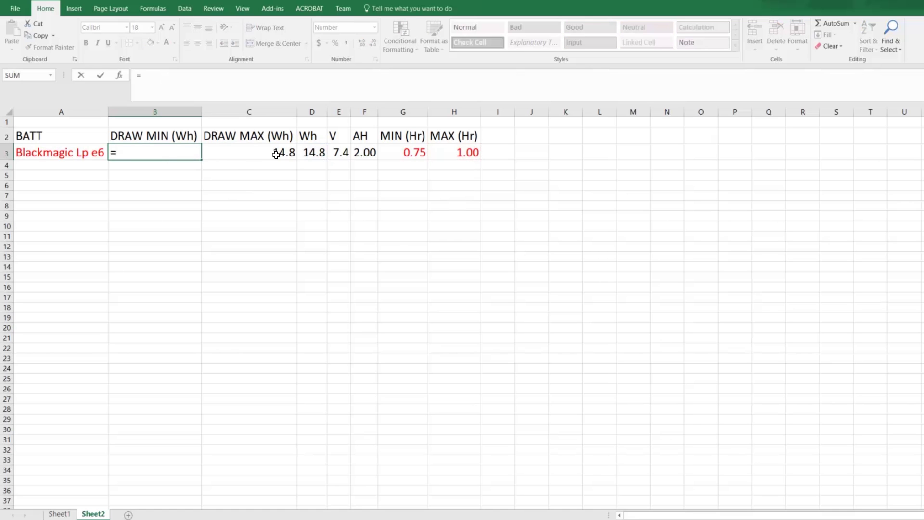
left_click(314, 152)
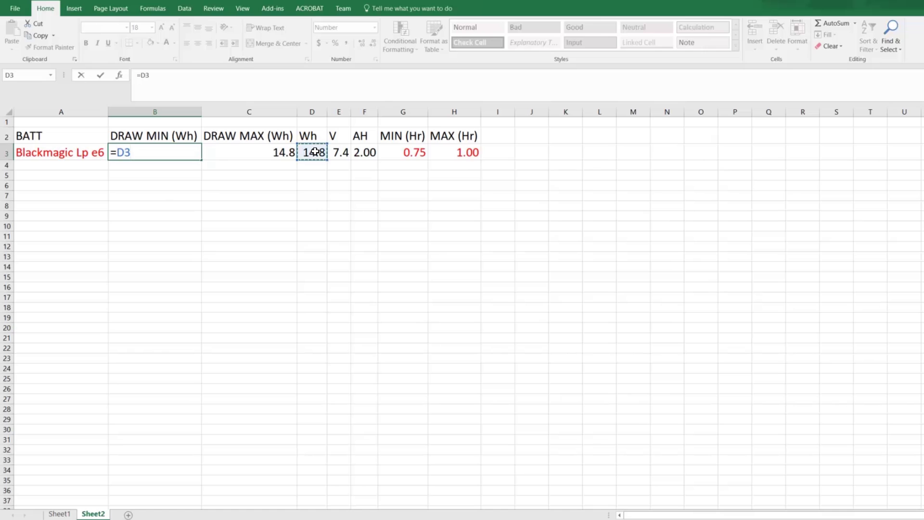
type("/")
left_click(423, 159)
key("Return")
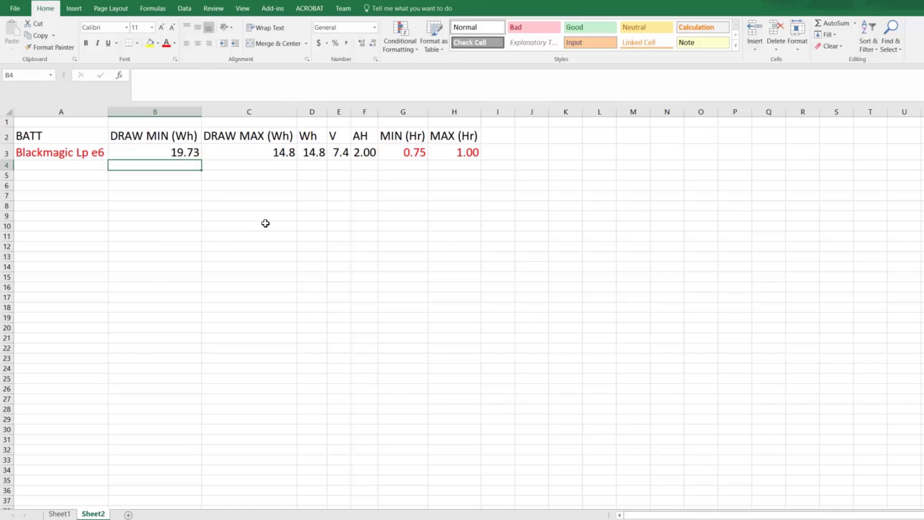
left_click(188, 154)
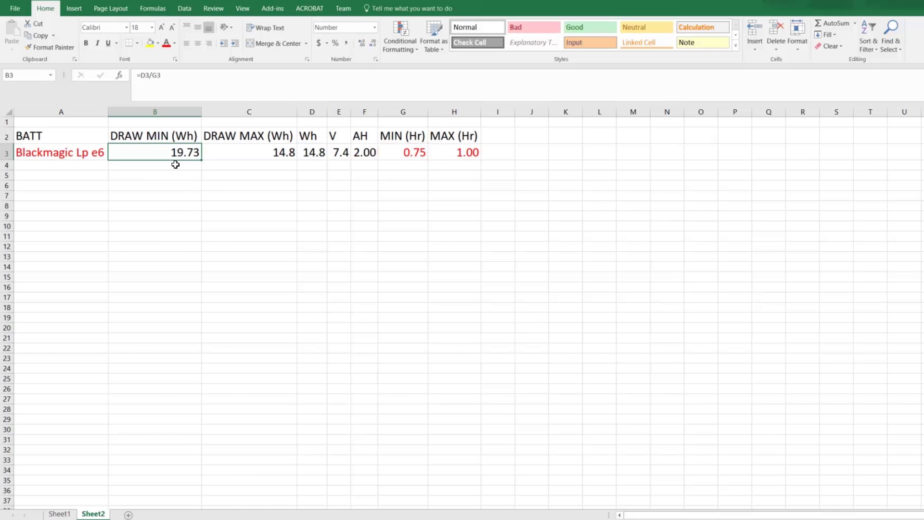
left_click(270, 150)
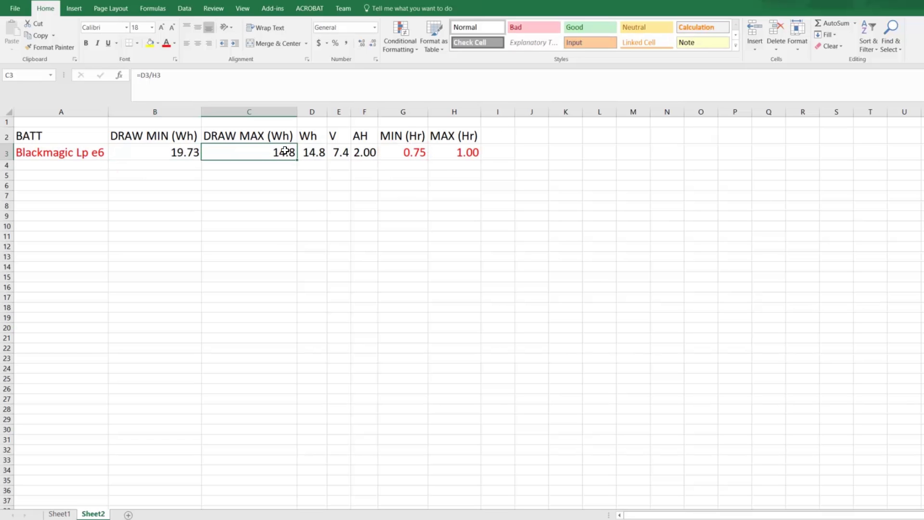
left_click(314, 152)
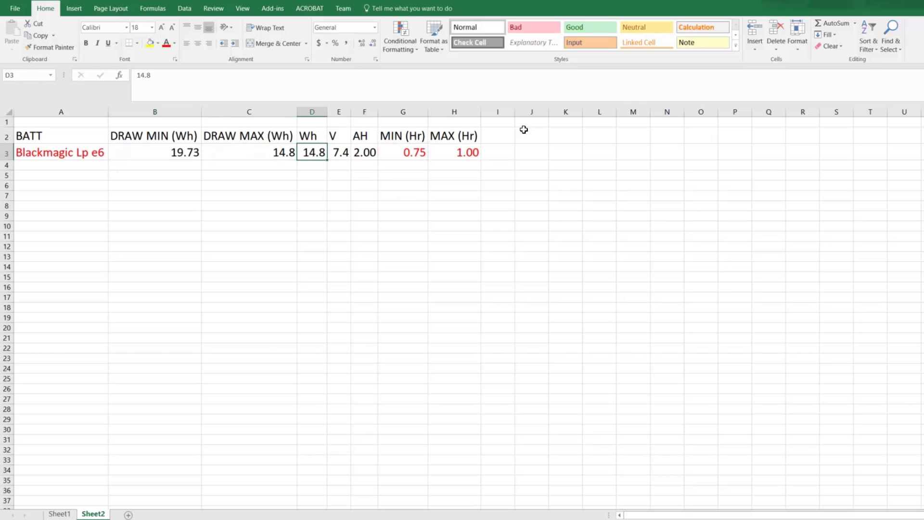
Step: Point out the Blackmagic Lp e6, Anton Baur NP-F976 and Watson Pro 14.8v 97wh rows
left_click(473, 155)
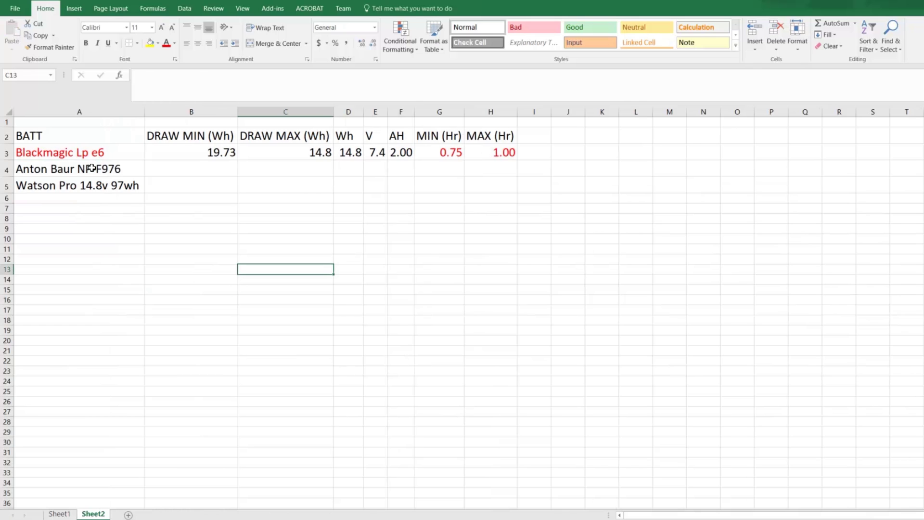
left_click(120, 170)
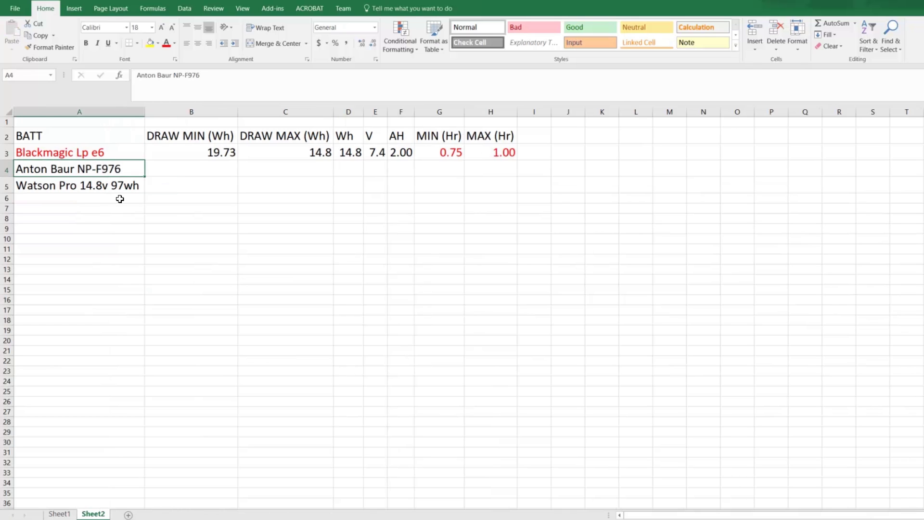
left_click(96, 187)
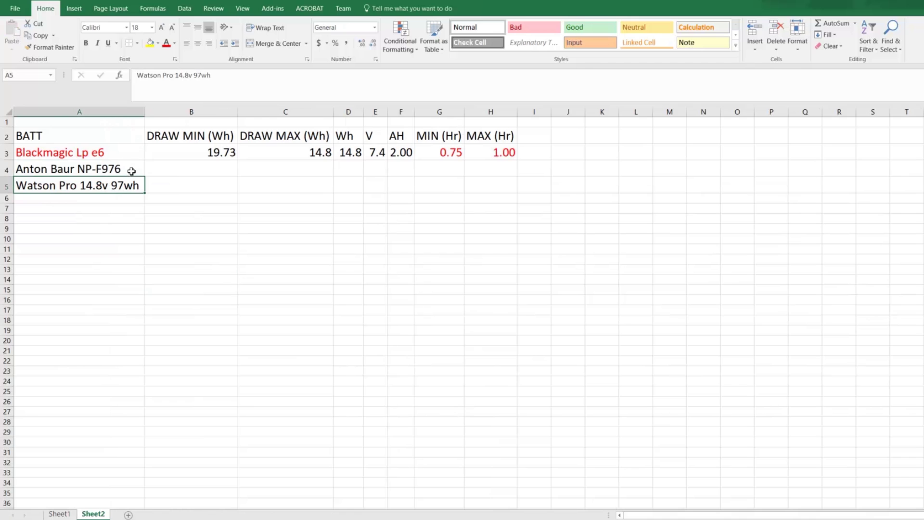
left_click(122, 153)
left_click(121, 188)
left_click(117, 156)
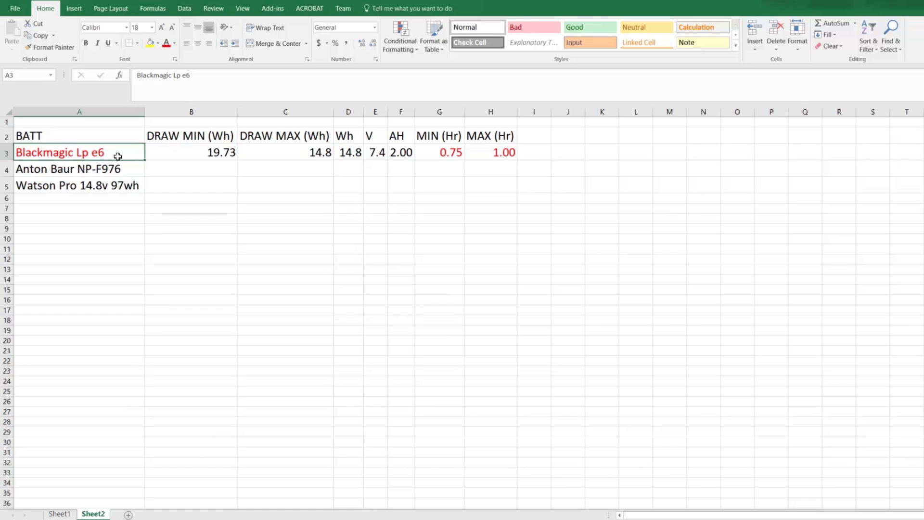
left_click(114, 169)
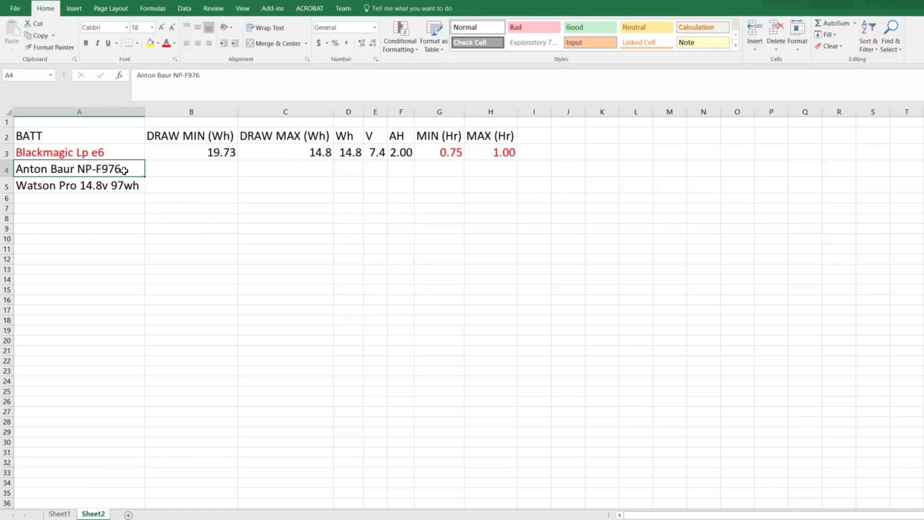
left_click(124, 186)
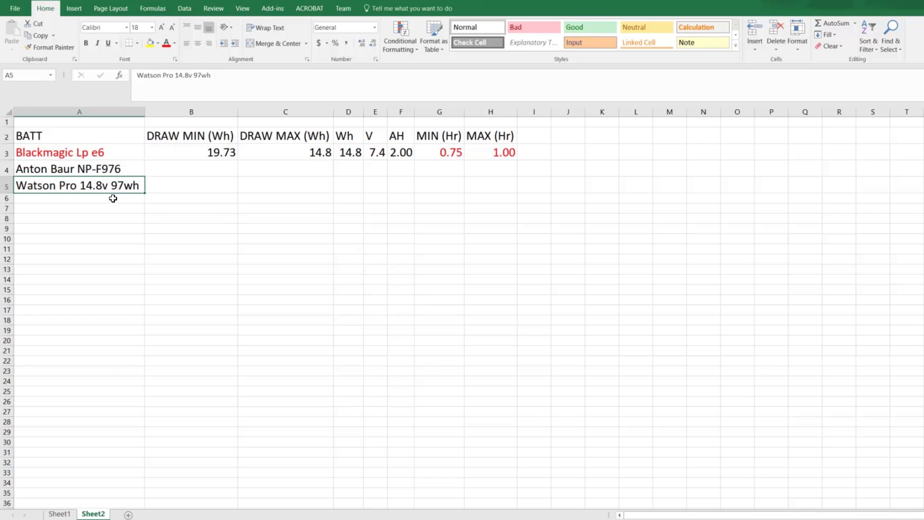
left_click(299, 208)
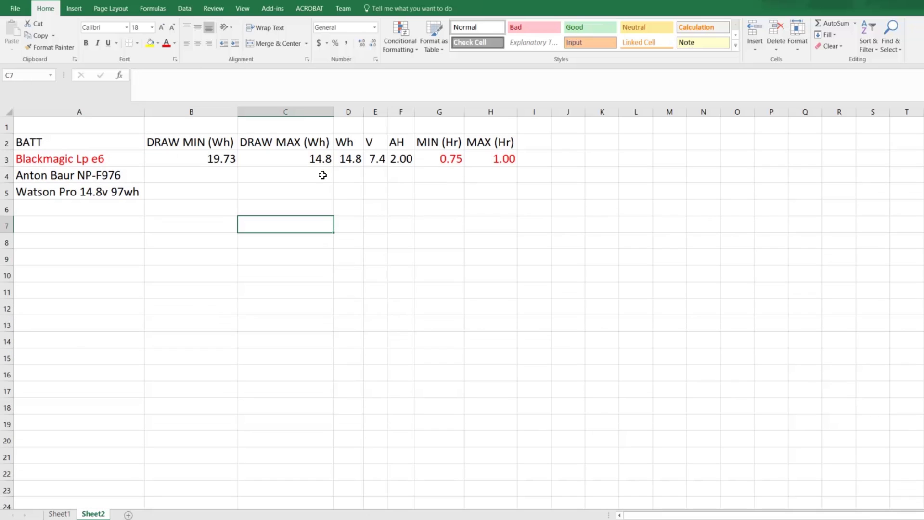
Step: Enter 14.8 in C4, fill it to C5, and fill 19.73 down B3:B5
left_click(319, 176)
left_click(307, 157)
key("Left")
key("Right")
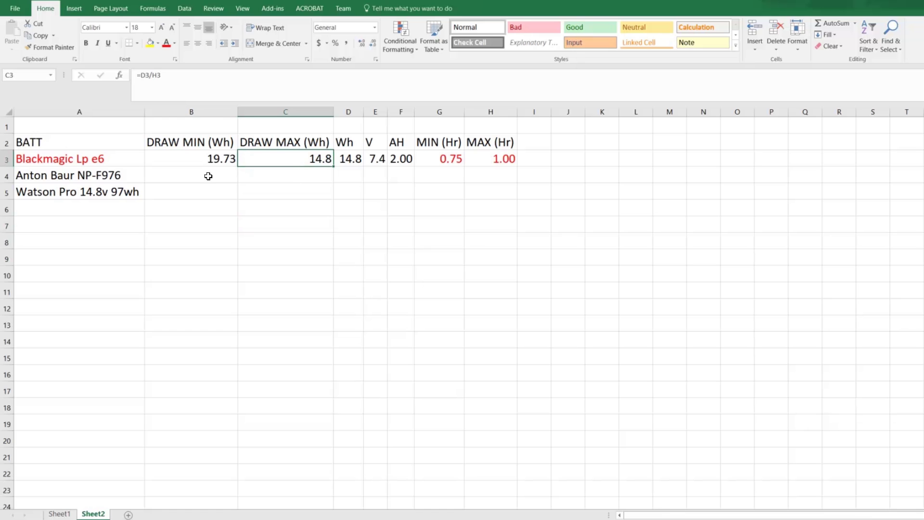
key("Return")
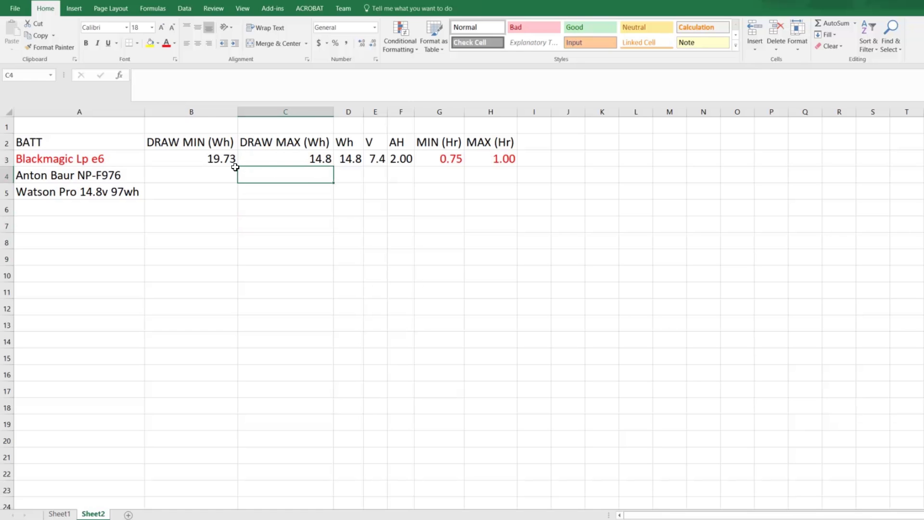
type("14.8")
key("Return")
left_click(328, 176)
left_click_drag(333, 182, 326, 198)
left_click(214, 175)
key("ctrl+d")
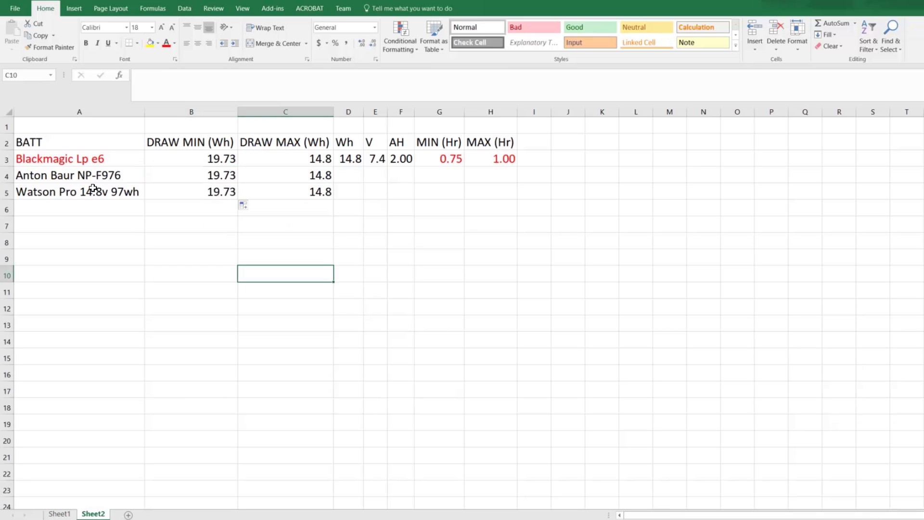
Step: Go over the empty Wh, voltage and amp-hours cells for the Anton Baur and Watson Pro rows
left_click(351, 173)
left_click(400, 171)
left_click(376, 170)
left_click(349, 176)
left_click(378, 173)
left_click(394, 187)
left_click(375, 190)
left_click(348, 192)
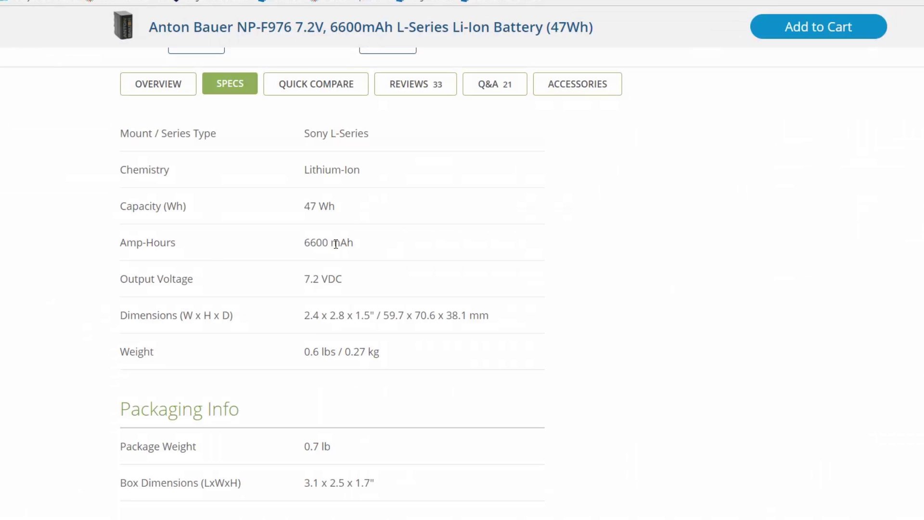
Step: Mark the 6600 mAh amp-hour spec on the NP-F976 specs page
left_click_drag(339, 245, 335, 245)
left_click(320, 246)
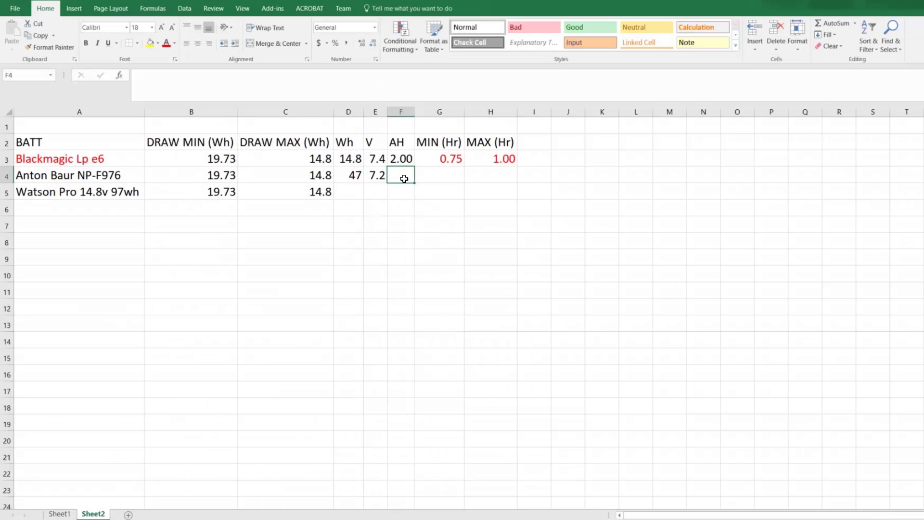
Step: Enter 6600/1000 as the Anton Baur amp-hours in F4, giving 6.6
type("6600")
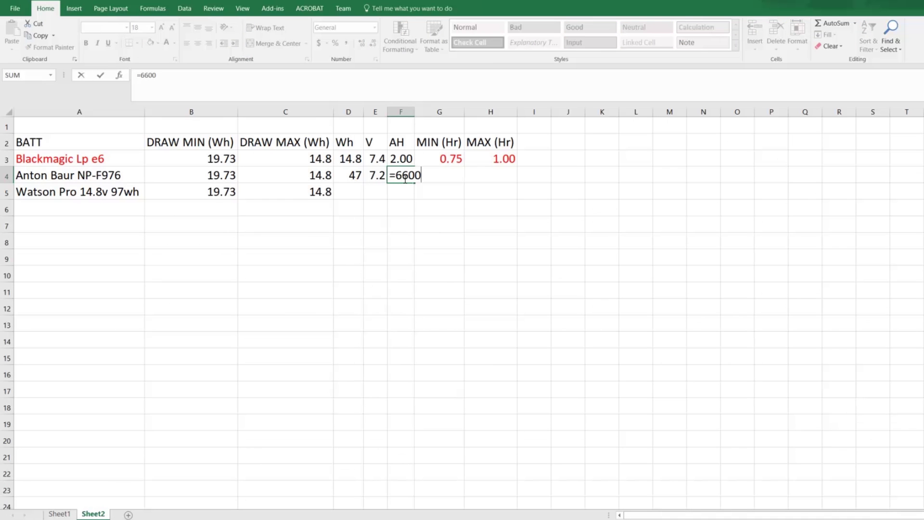
type("/1000")
key("Return")
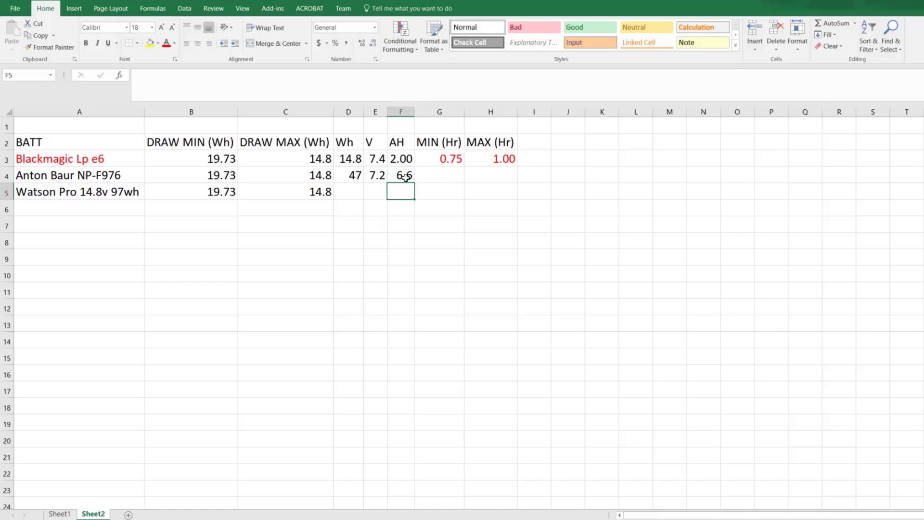
key("Up")
key("Up")
key("Down")
key("Left")
key("Left")
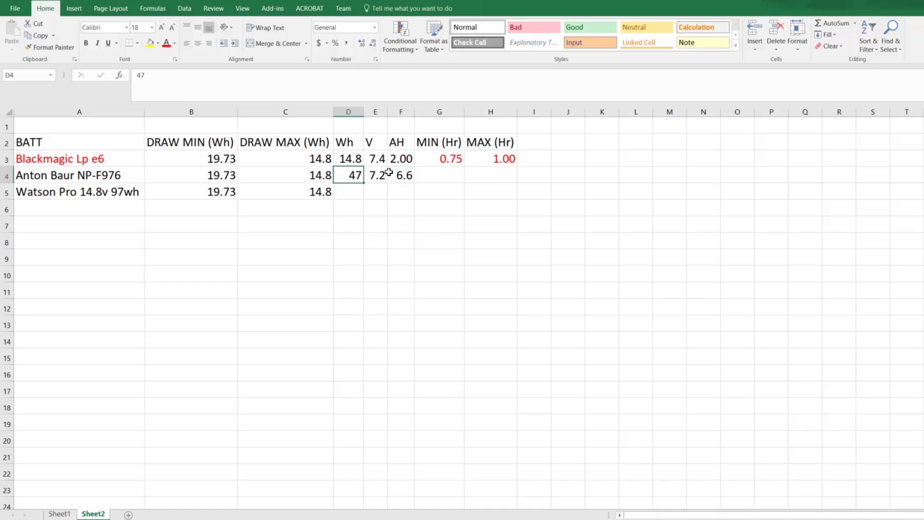
Step: Compare the Anton Baur Wh and voltage with the Blackmagic row's values
left_click(353, 157)
left_click(346, 177)
left_click(382, 158)
left_click(377, 176)
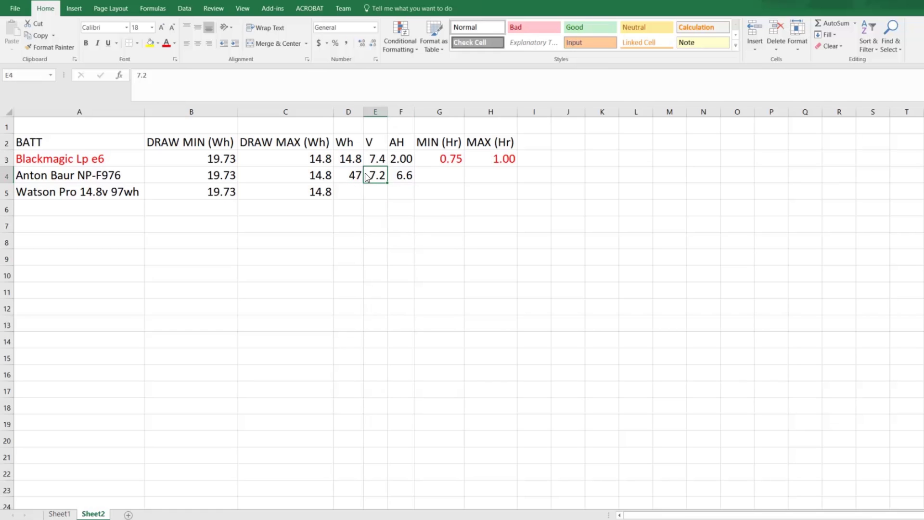
left_click(351, 176)
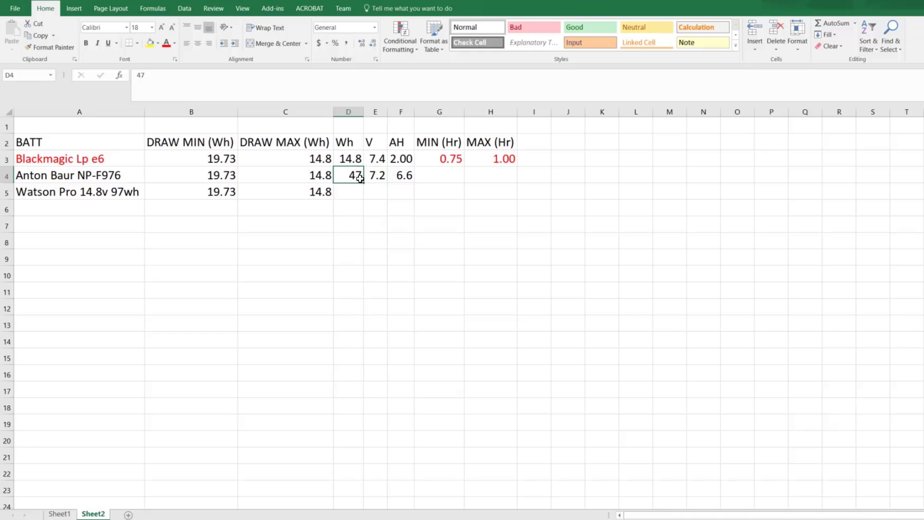
Step: Recheck the Anton Baur 7.2 V, 6.6 Ah formula and 47 Wh values
left_click(376, 176)
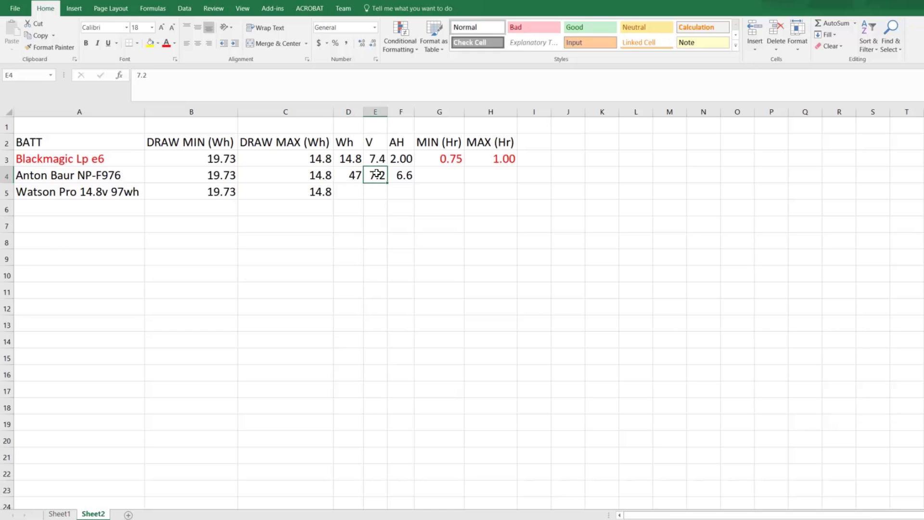
left_click(399, 175)
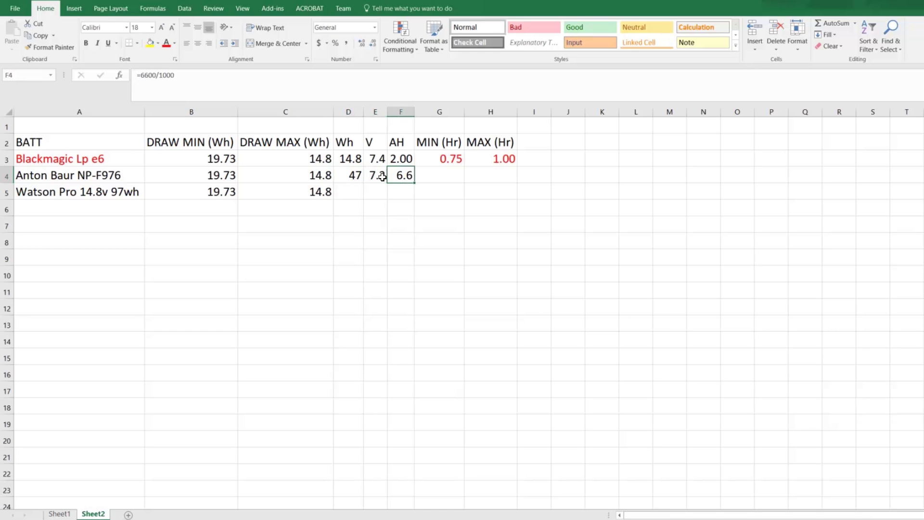
left_click(381, 176)
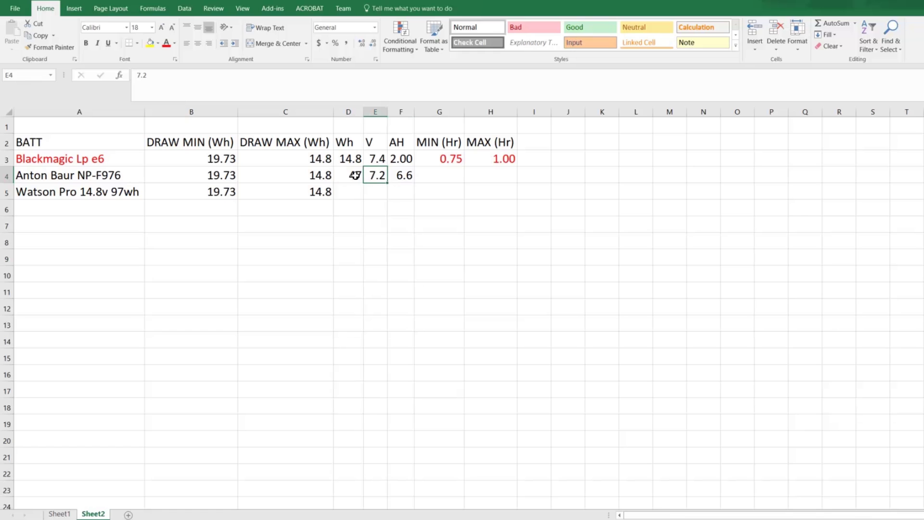
key("Left")
left_click(380, 176)
left_click(404, 176)
left_click(380, 177)
left_click(401, 176)
left_click(381, 176)
left_click(355, 177)
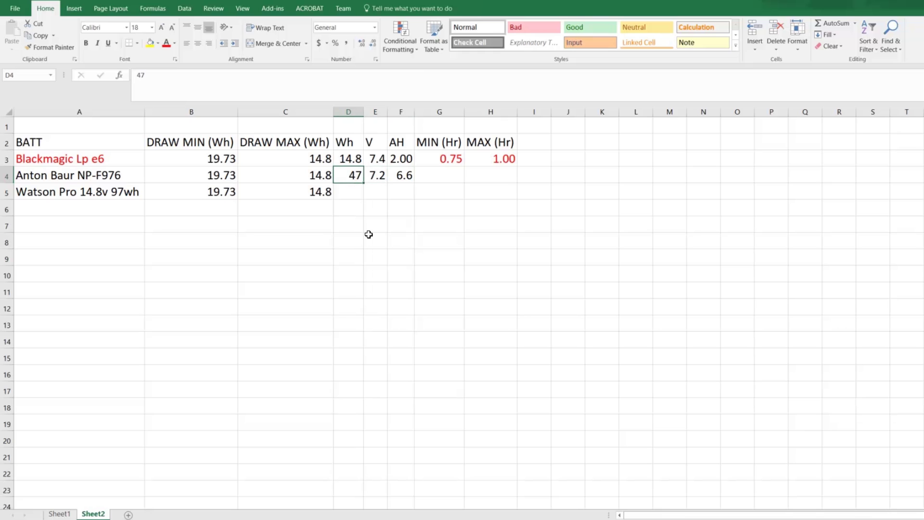
left_click(355, 223)
Step: Compute 7.2 × 6.6 = 47.52 in Calculator and move it off the runtime columns
type("7.2")
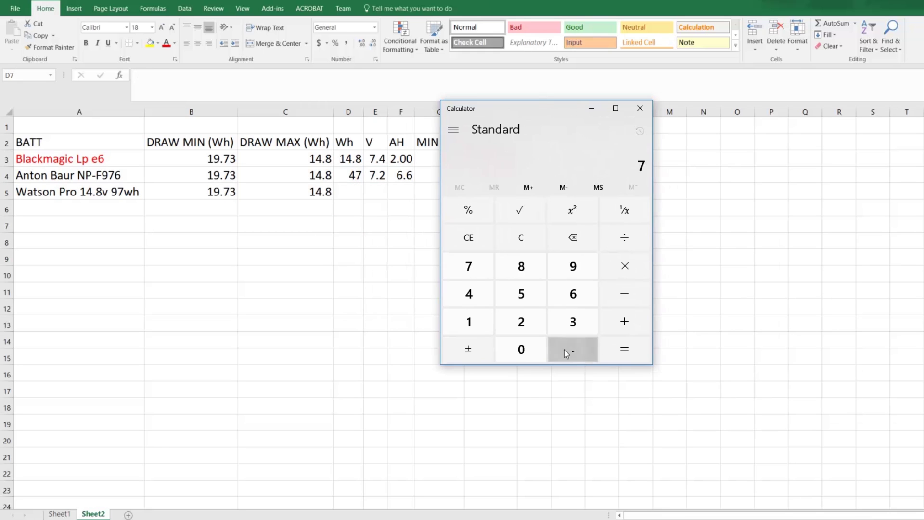
left_click(624, 265)
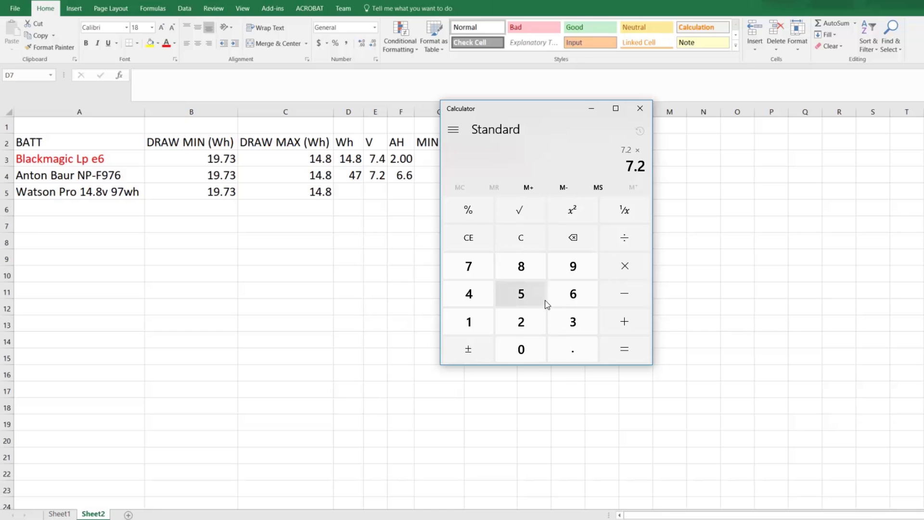
left_click(572, 293)
left_click(572, 349)
left_click(572, 292)
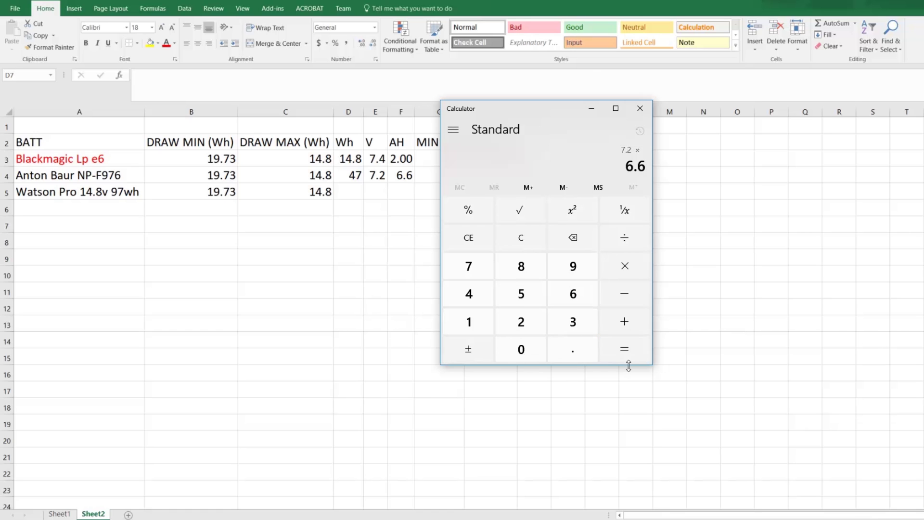
left_click(631, 347)
left_click_drag(556, 114, 645, 113)
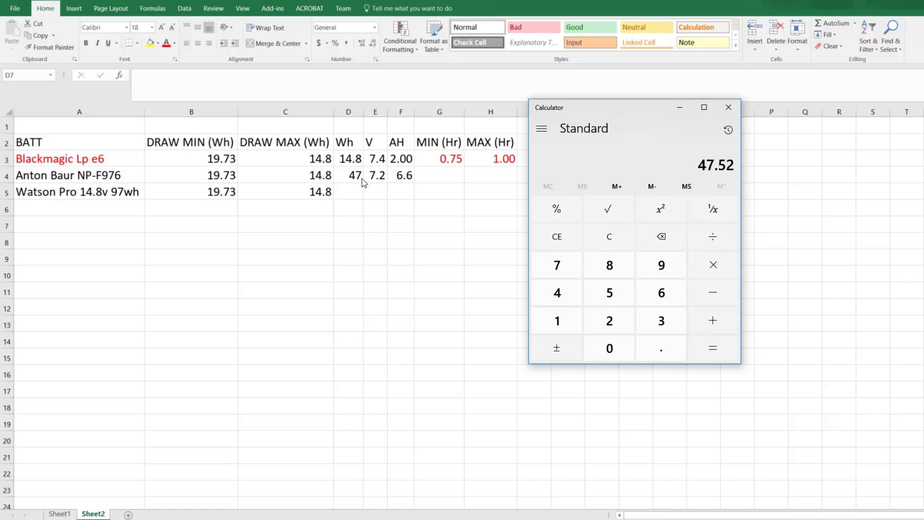
left_click(442, 179)
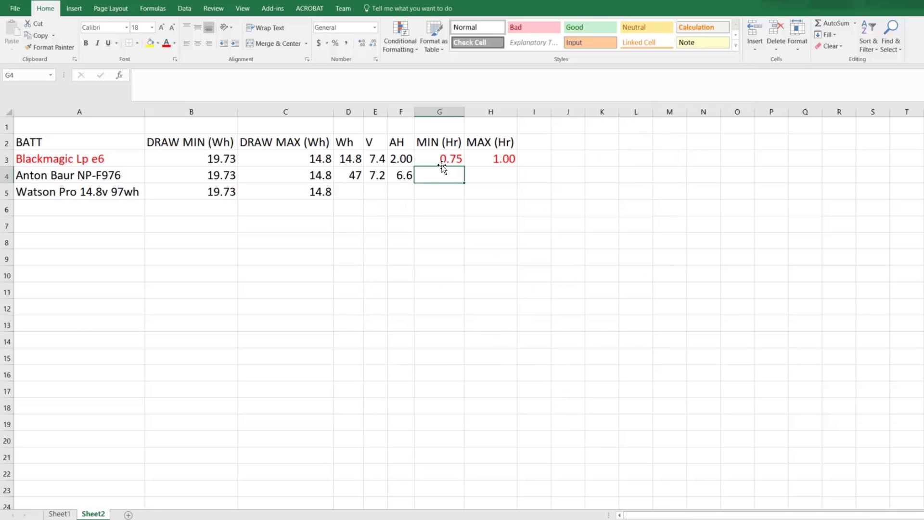
left_click(355, 159)
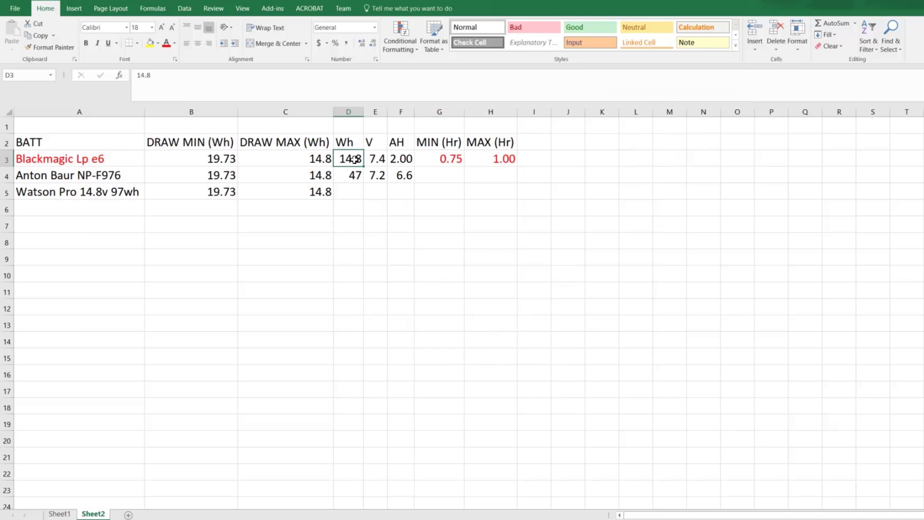
left_click(483, 161)
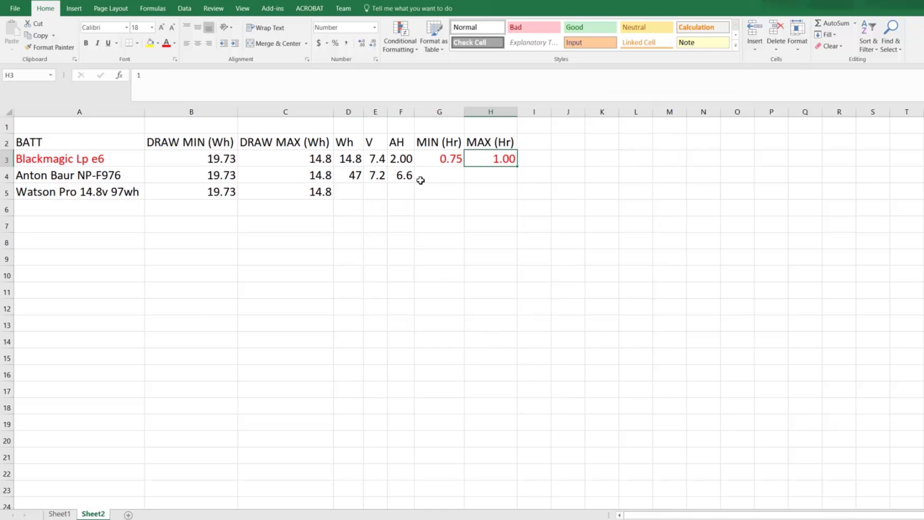
left_click(449, 176)
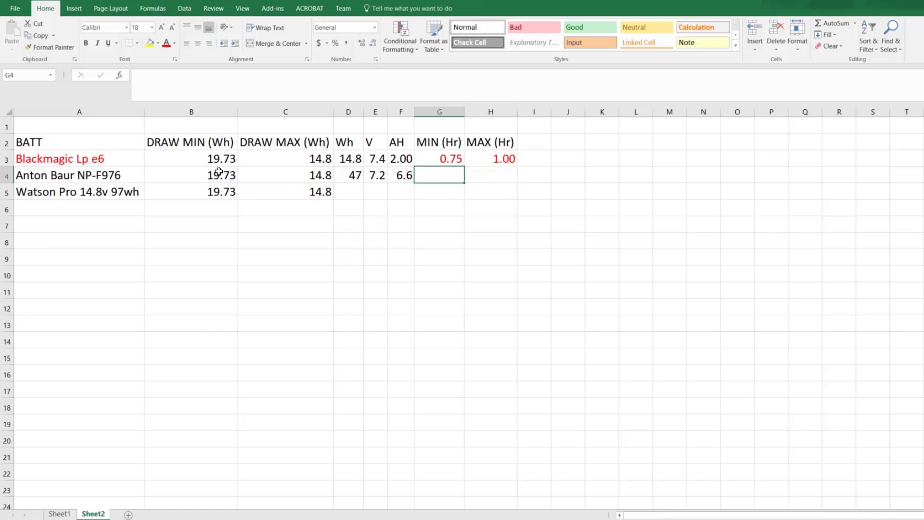
Step: Enter the min runtime formula =D4/B4 in G4 for the Anton Baur NP-F976
type("=")
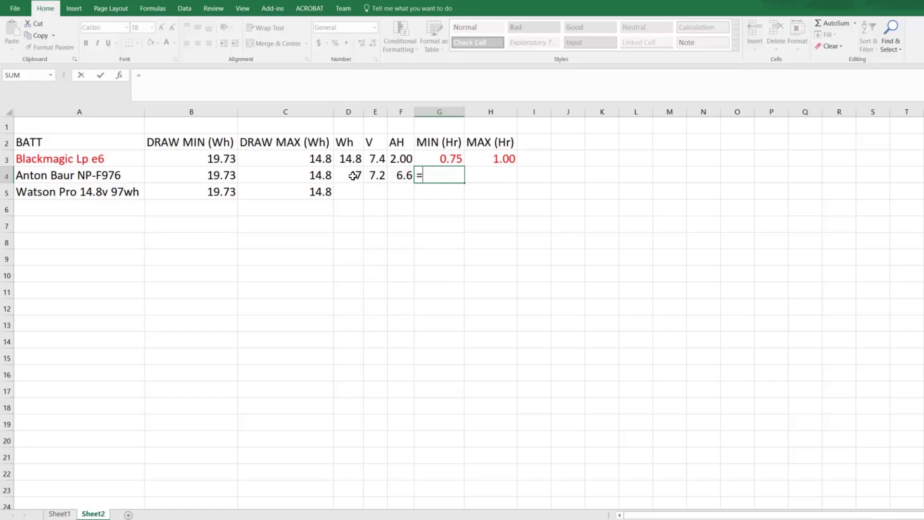
left_click(353, 176)
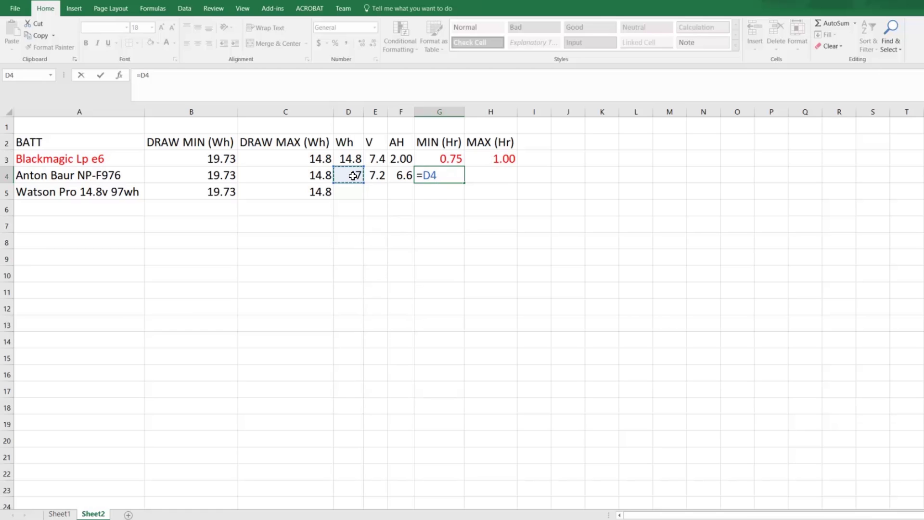
type("/")
left_click(217, 176)
key("Return")
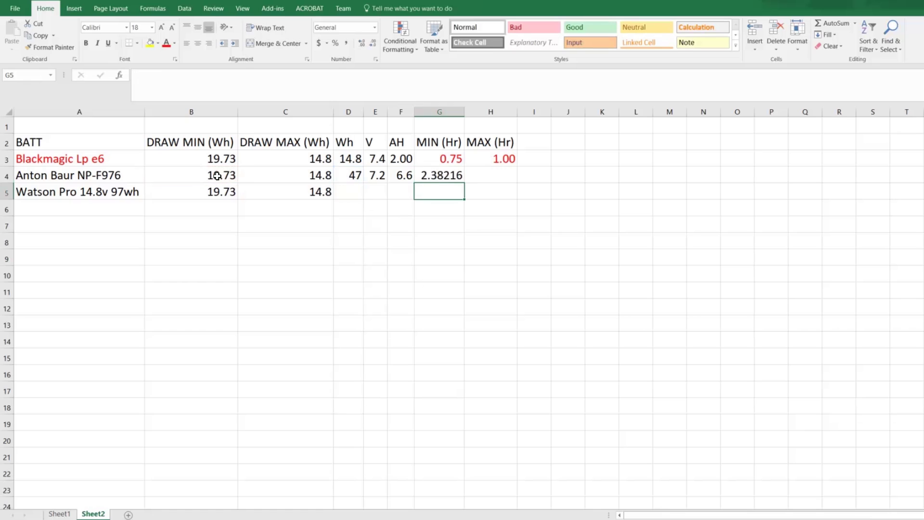
left_click(434, 181)
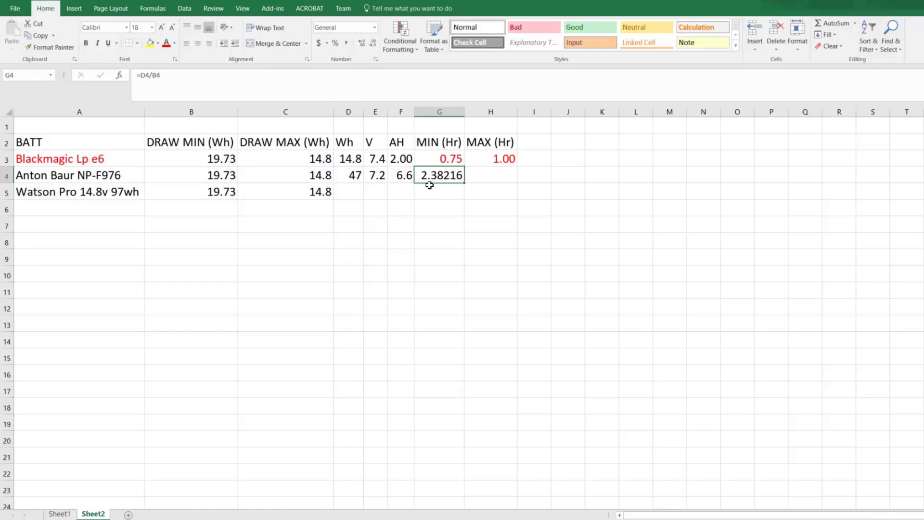
Step: Enter the max runtime formula =D4/C4 in H4, giving 3.17568 hours
left_click(491, 176)
type("=")
left_click(355, 177)
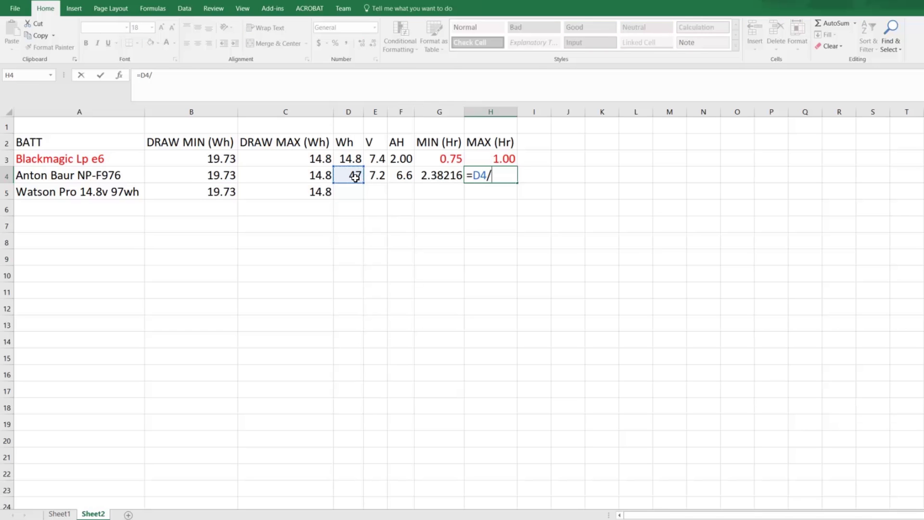
left_click(294, 174)
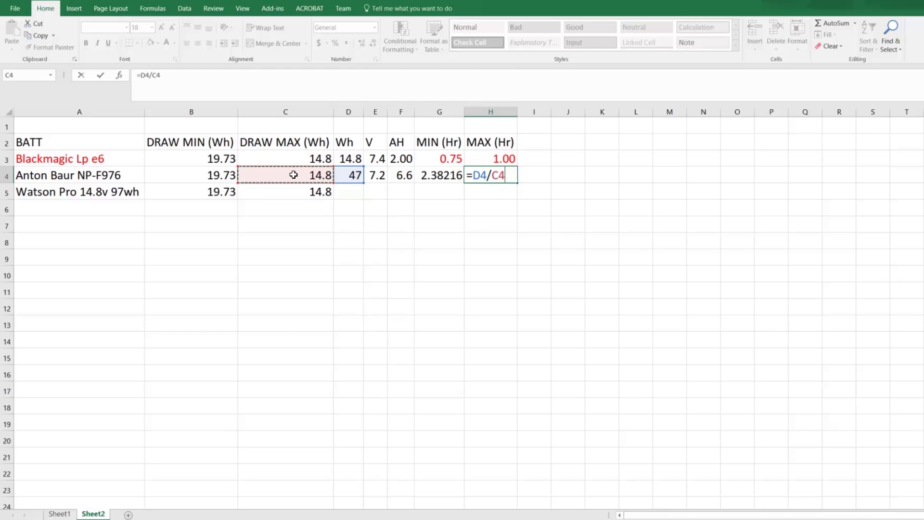
key("Return")
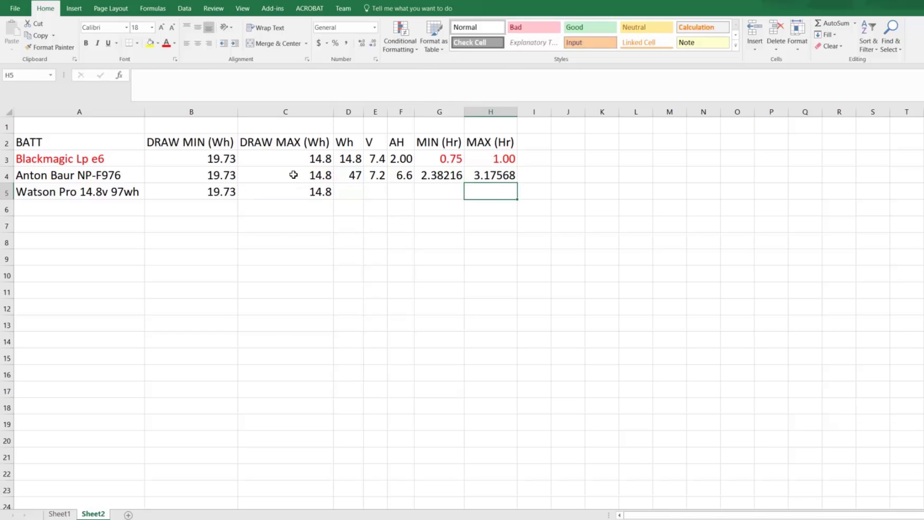
Step: Compare the G4 and H4 runtime formulas to verify both
left_click(485, 176)
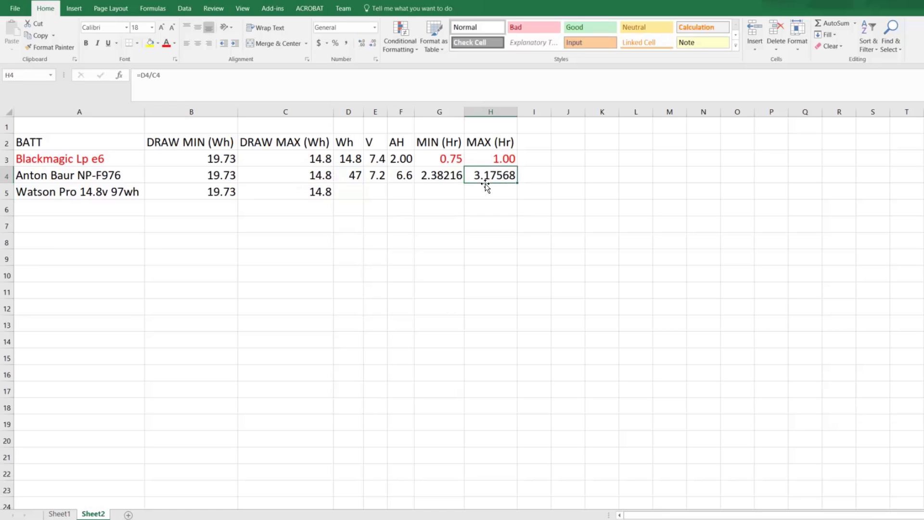
left_click(449, 180)
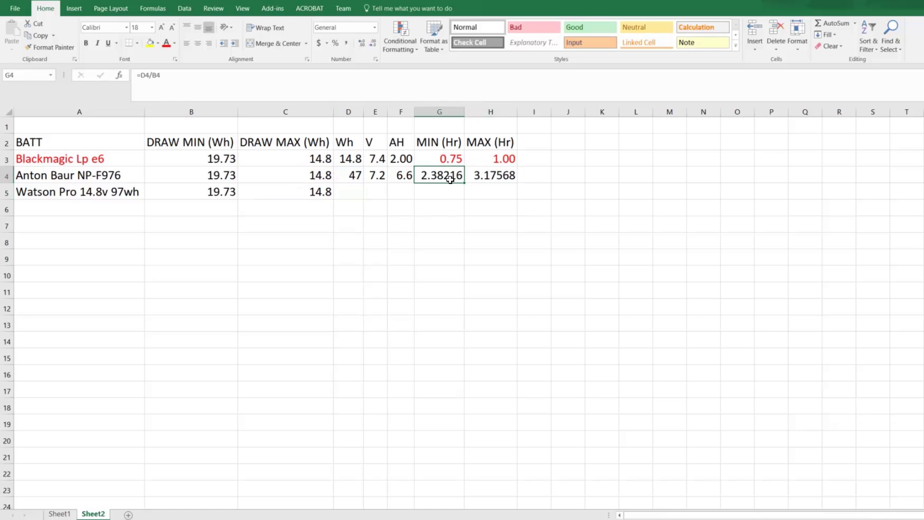
left_click(484, 176)
left_click(446, 176)
Step: Note the Watson Pro's 97 Wh, 14.8 V and 6.6 Ah specs and return to the spreadsheet
left_click(359, 165)
left_click(353, 175)
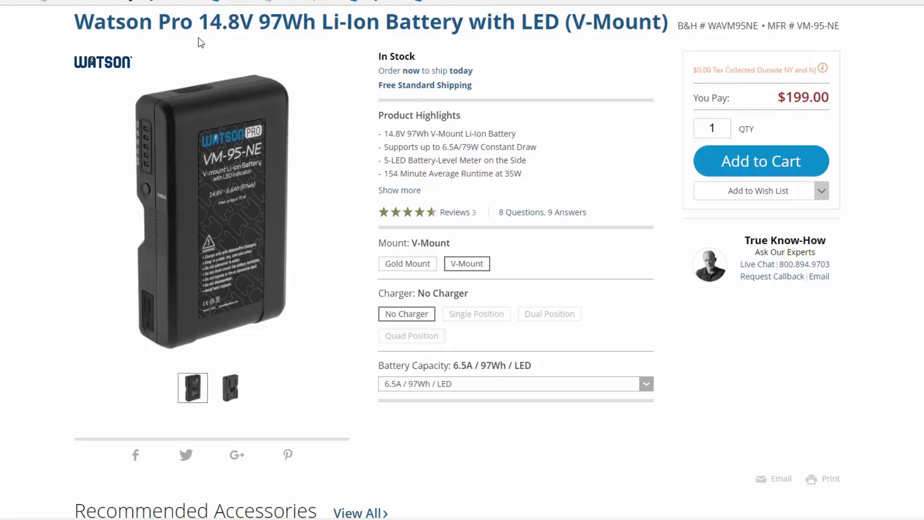
key("alt+Tab")
left_click(382, 198)
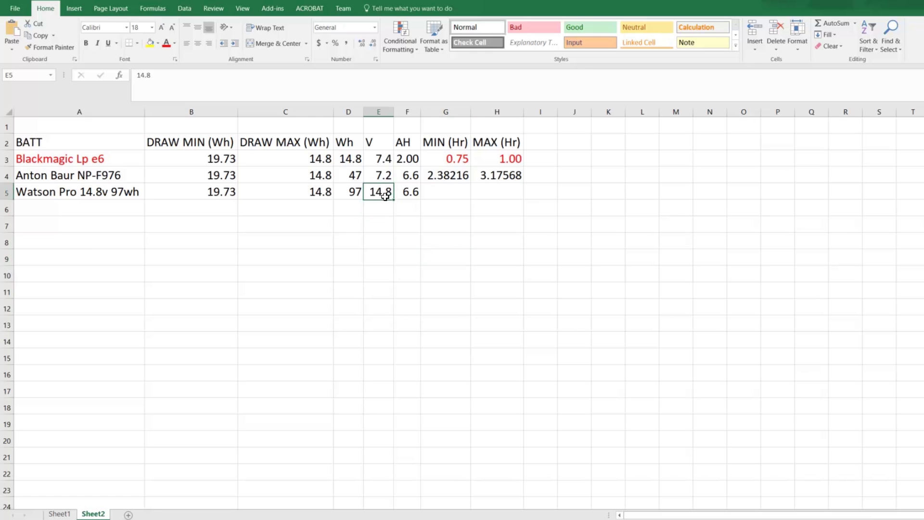
left_click(345, 195)
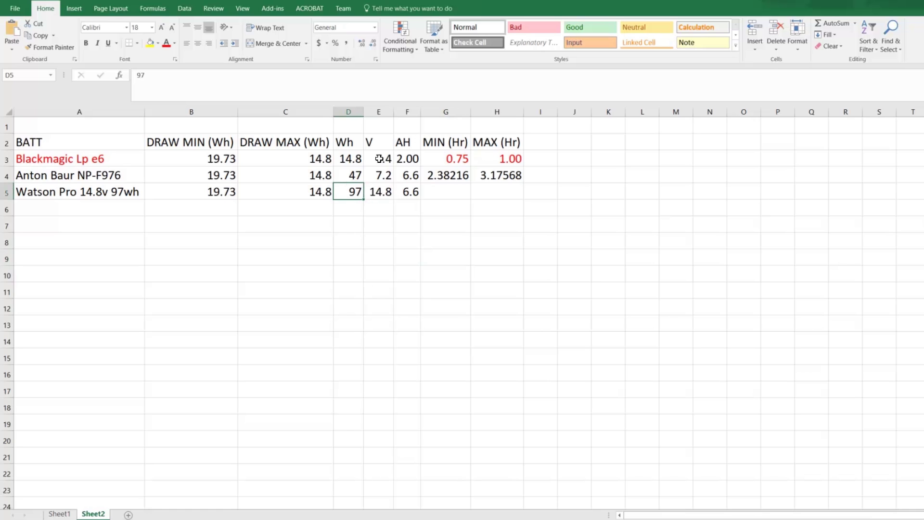
left_click(384, 205)
left_click(348, 204)
left_click(352, 192)
left_click(378, 192)
left_click(411, 204)
left_click(415, 193)
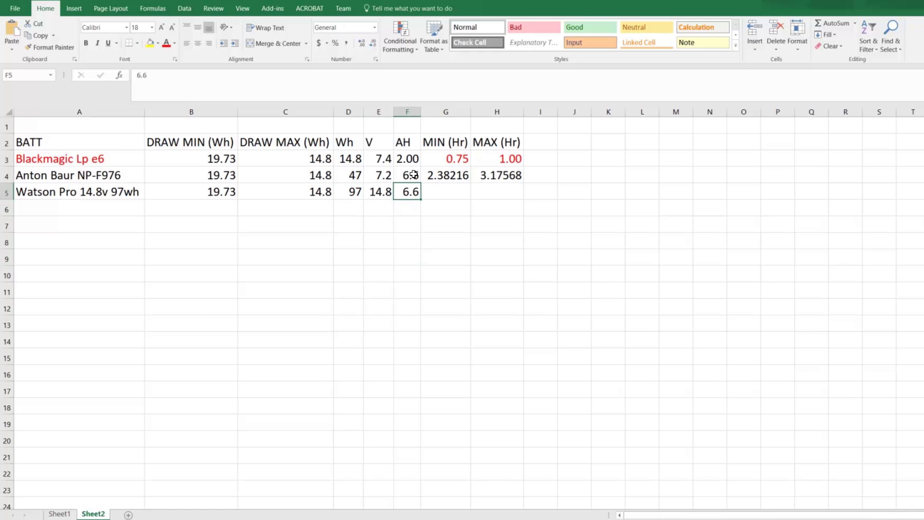
left_click(411, 159)
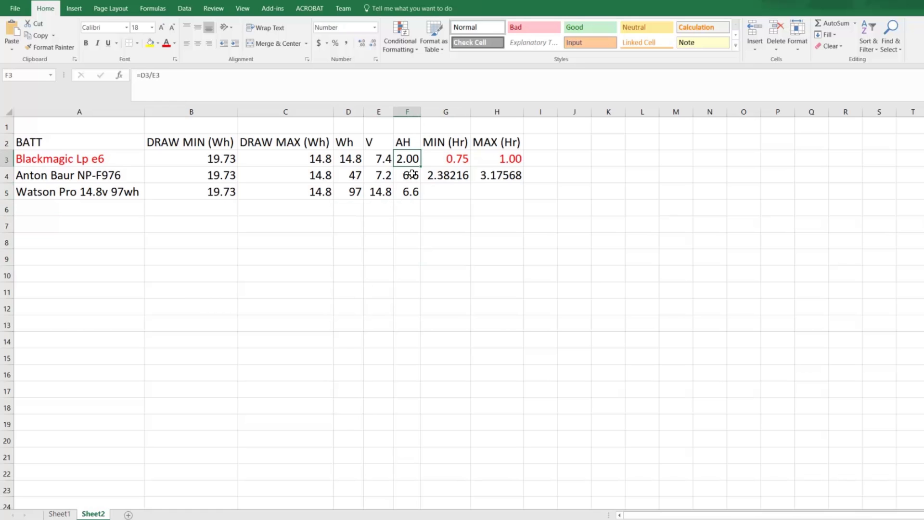
key("Left")
key("Left")
left_click_drag(351, 159, 348, 193)
left_click(383, 216)
left_click_drag(385, 158, 400, 196)
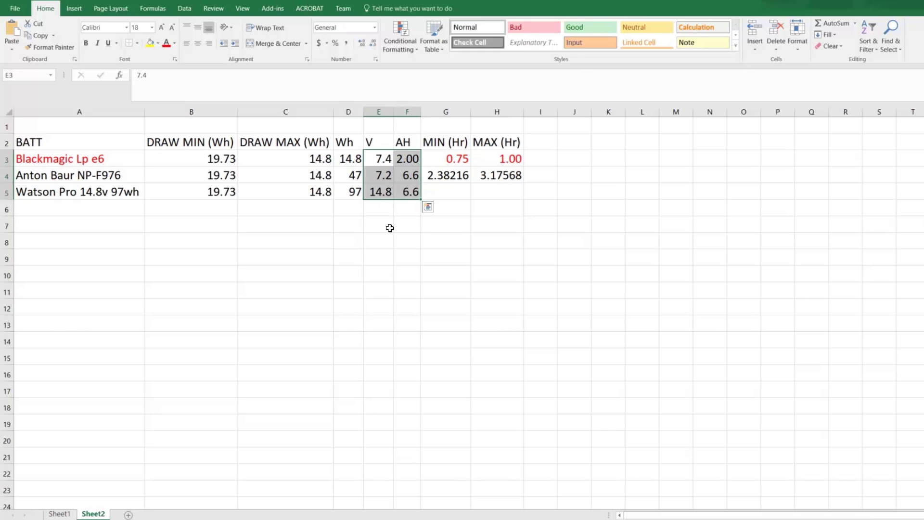
left_click(390, 223)
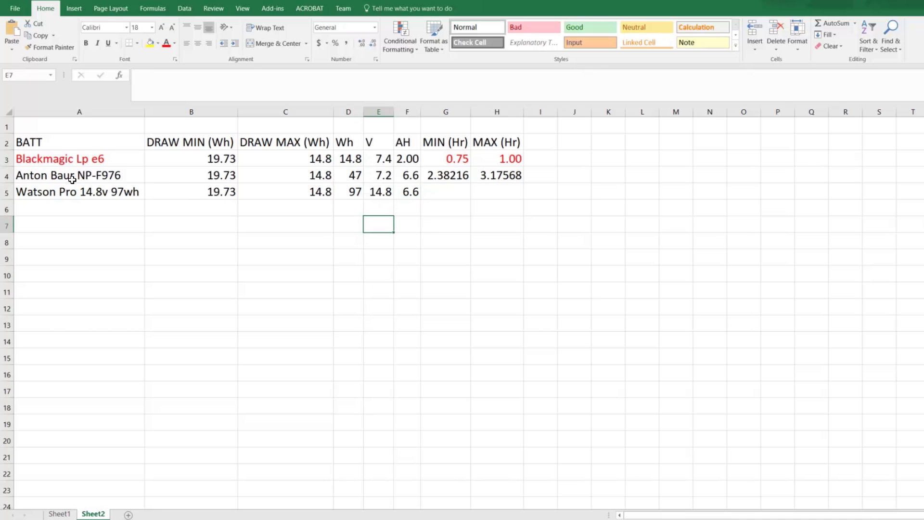
Step: Check the Watson Pro row's voltage in E5 and 97 Wh value in D5
left_click(385, 176)
left_click(384, 192)
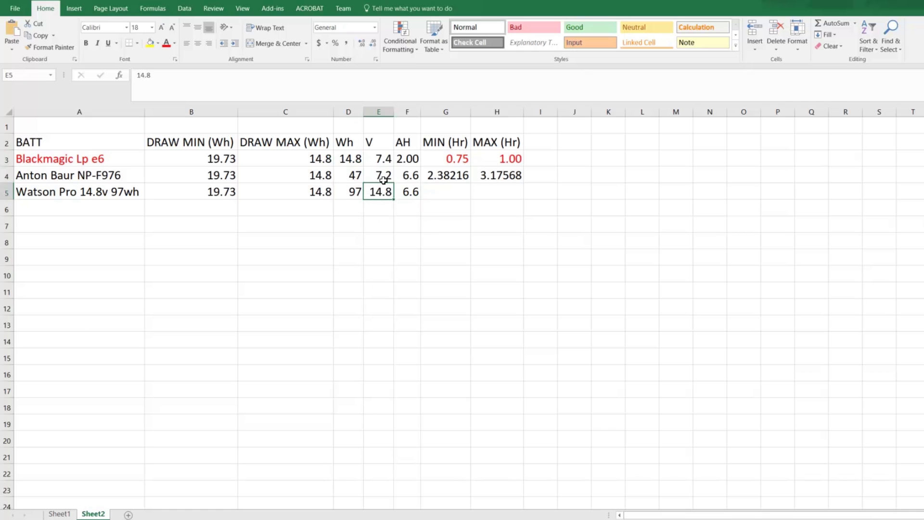
left_click(352, 192)
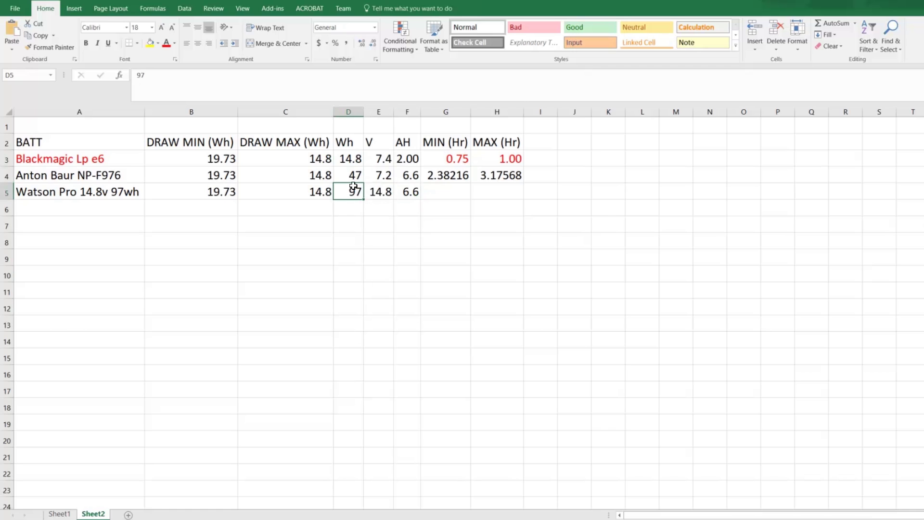
left_click(451, 187)
Step: Fill the G4 and H4 runtime formulas down to row 5, giving 4.91637 and 6.55405 hours
left_click(454, 175)
left_click_drag(468, 192, 468, 198)
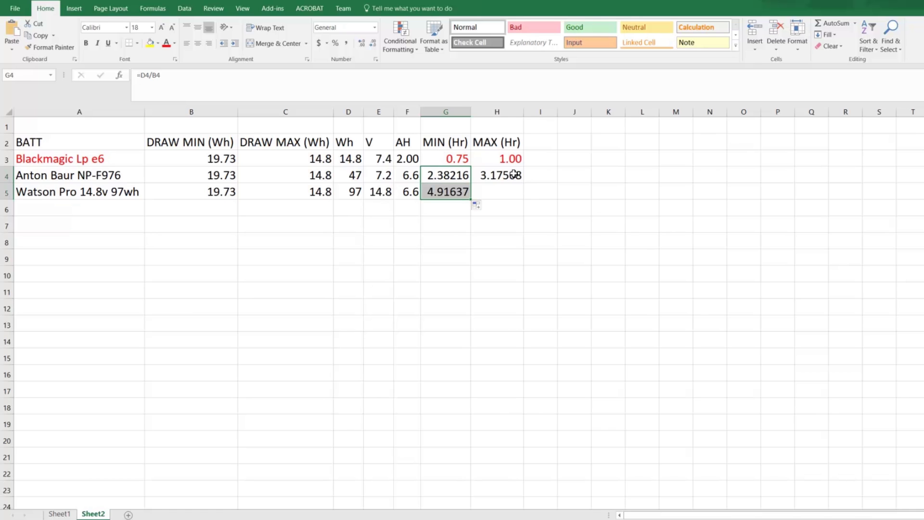
left_click(517, 176)
left_click_drag(524, 183, 528, 202)
left_click(498, 237)
left_click(445, 205)
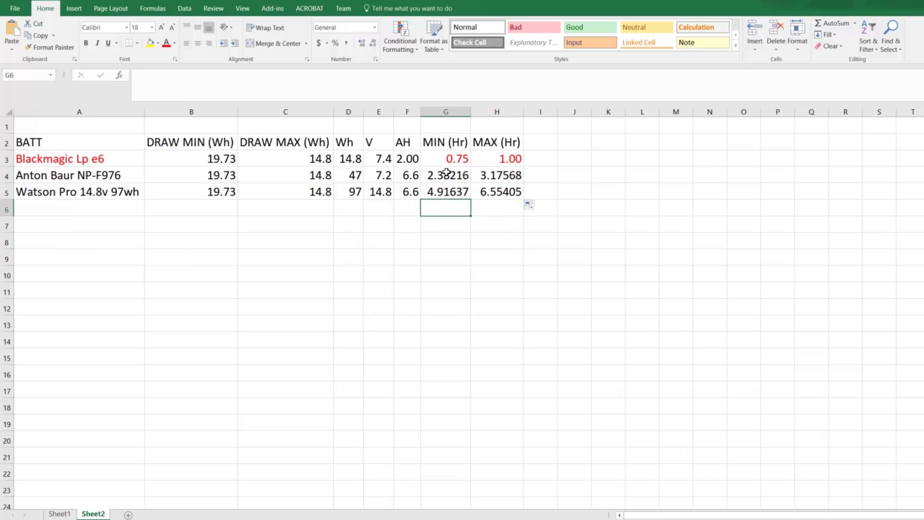
left_click(435, 191)
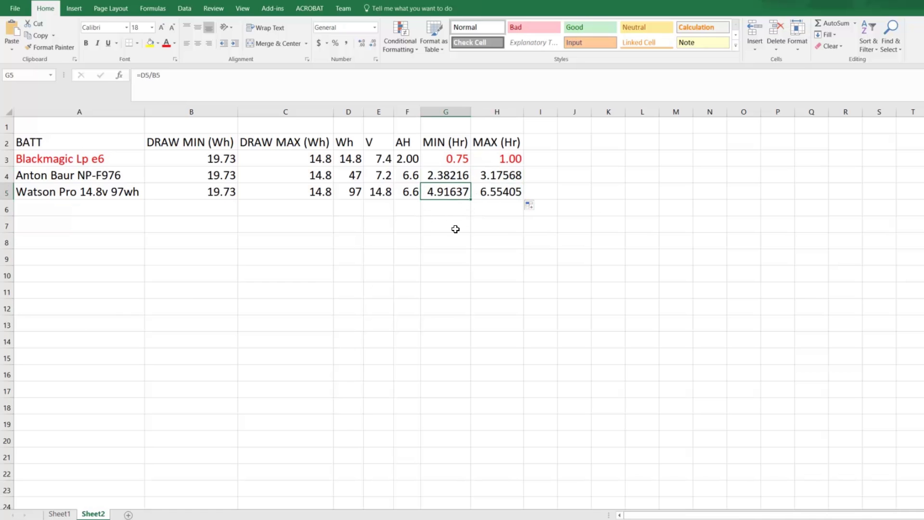
left_click(428, 227)
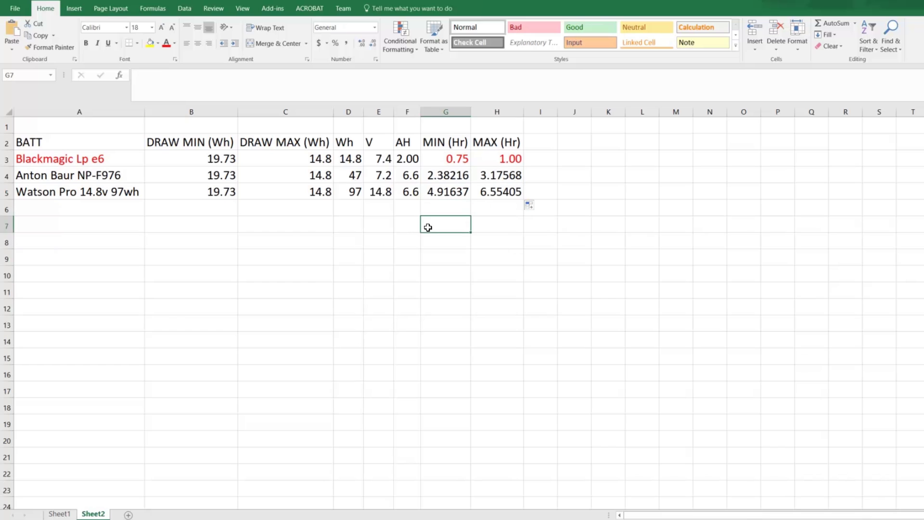
Step: Go to Sheet1 and review the Redvolt battery names in A9:A12
left_click(95, 228)
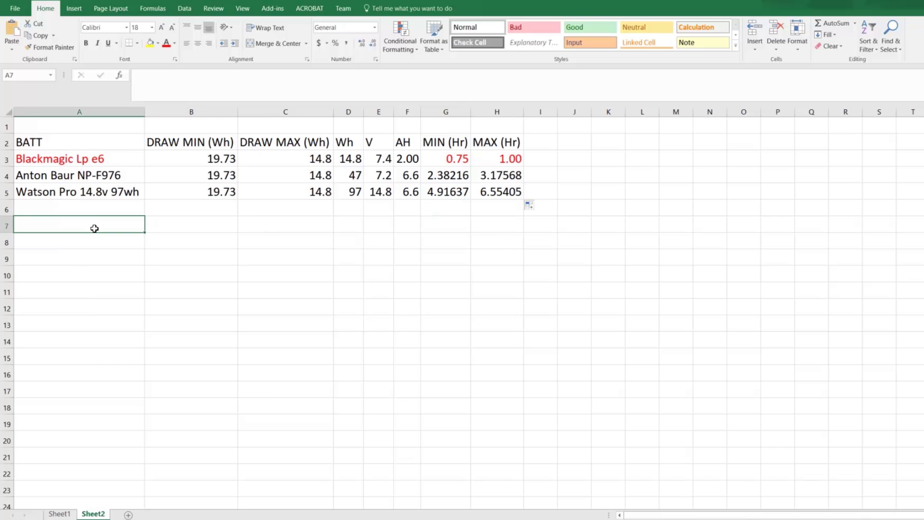
left_click(59, 514)
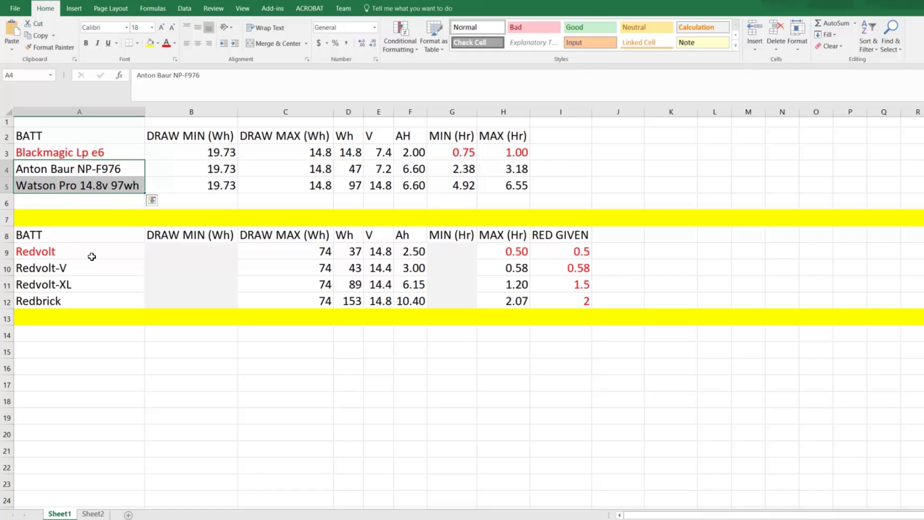
left_click_drag(51, 250, 45, 301)
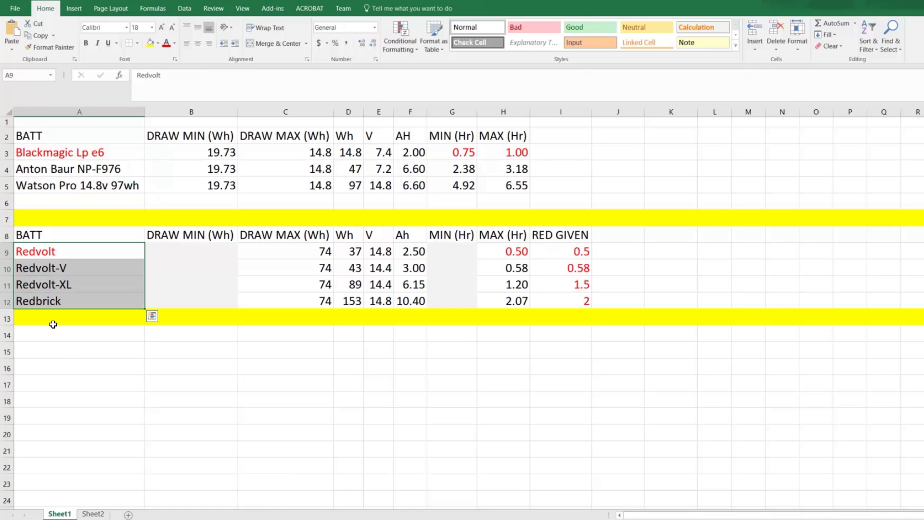
left_click(69, 338)
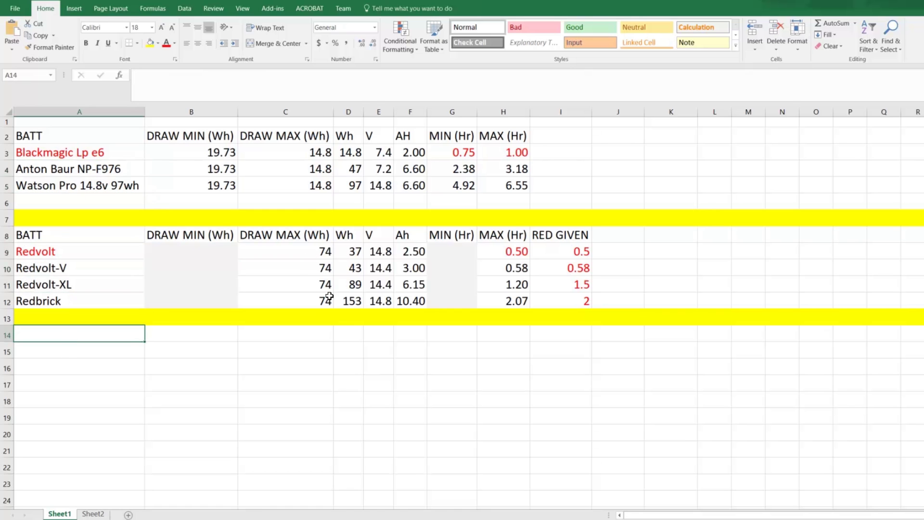
key("alt+Tab")
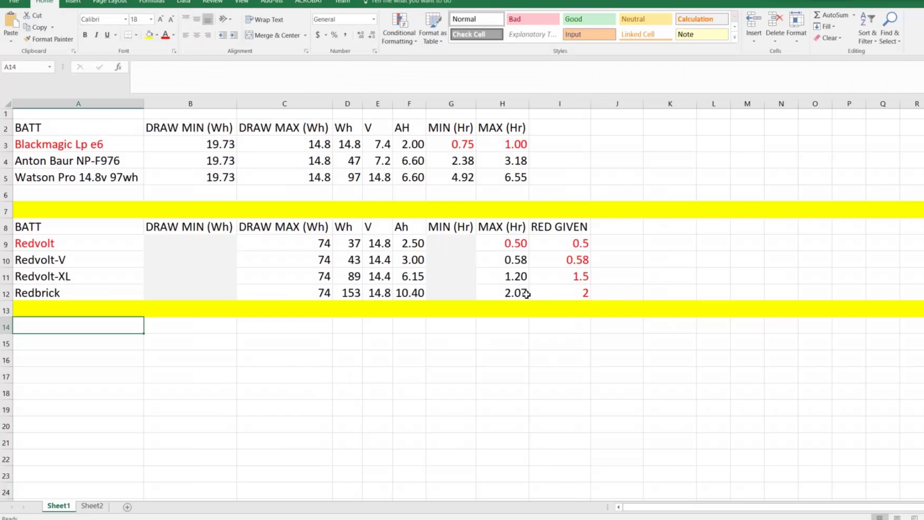
left_click_drag(514, 242, 507, 292)
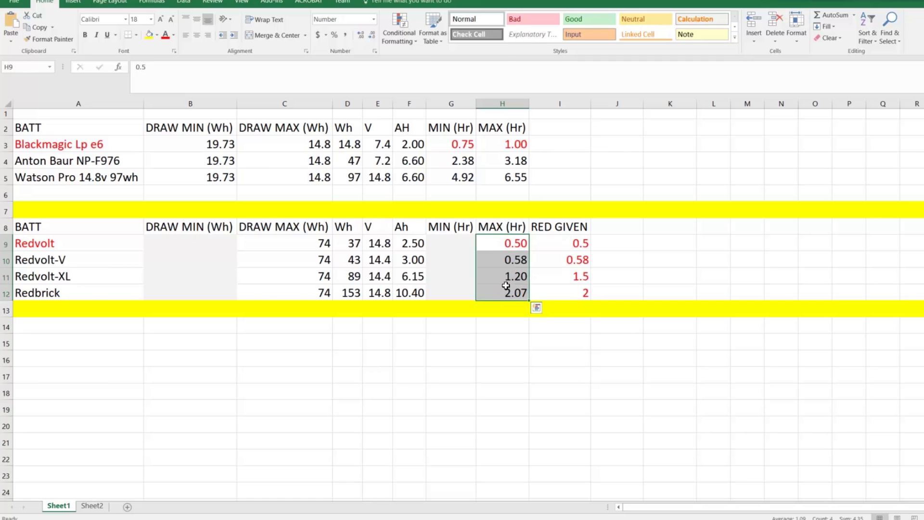
left_click(567, 279)
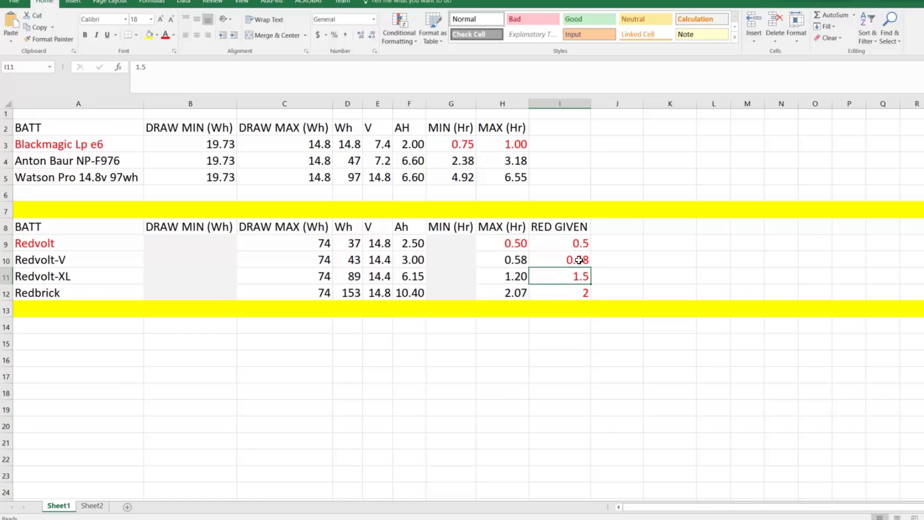
left_click(524, 275)
left_click(568, 274)
left_click(505, 250)
key("ctrl+shift+Down")
key("ctrl+shift+Right")
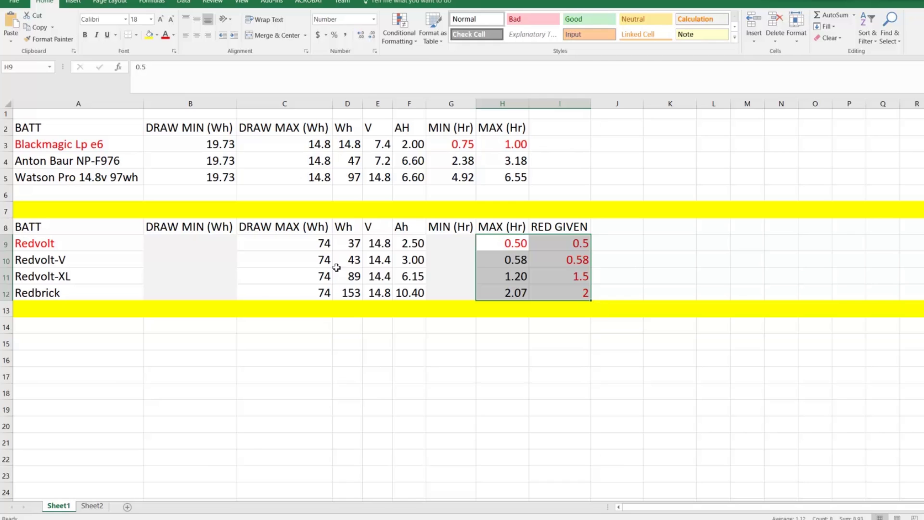
left_click(322, 168)
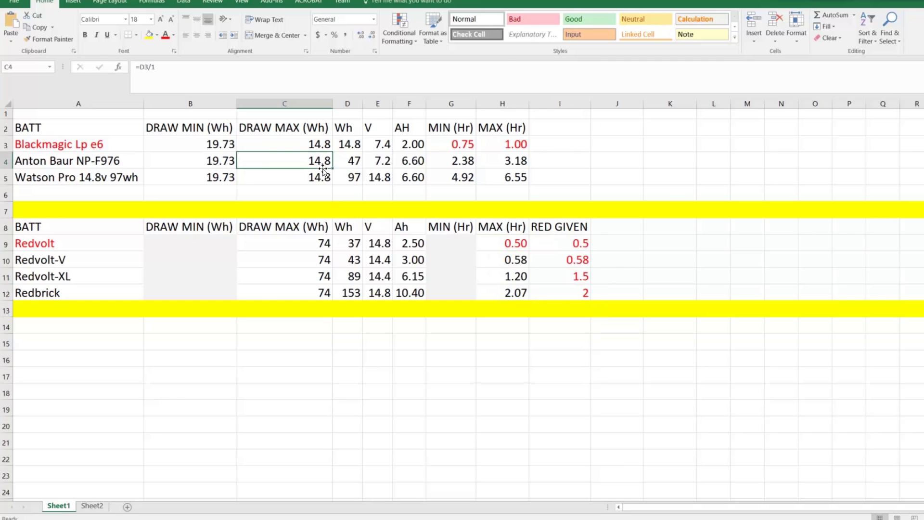
left_click_drag(511, 243, 573, 289)
mouse_move(461, 141)
left_mouse_down()
mouse_move(478, 161)
mouse_move(532, 183)
left_mouse_up()
left_click(508, 369)
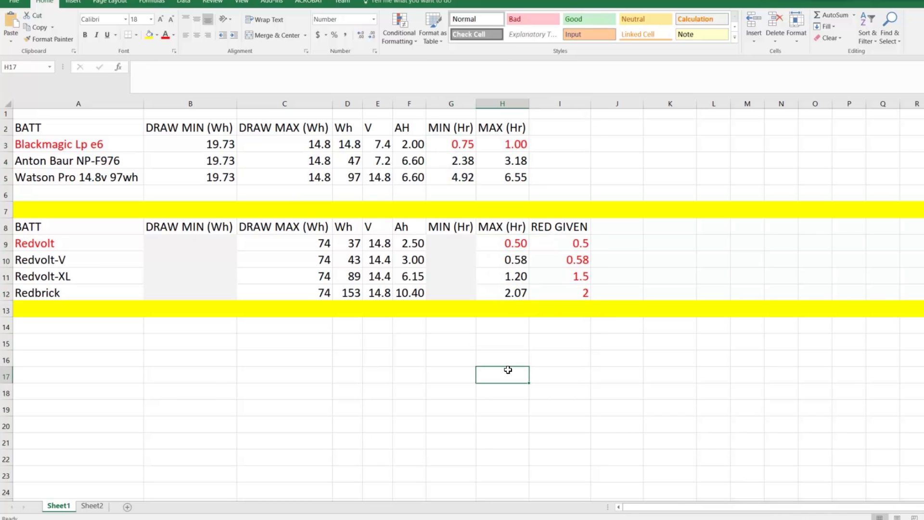